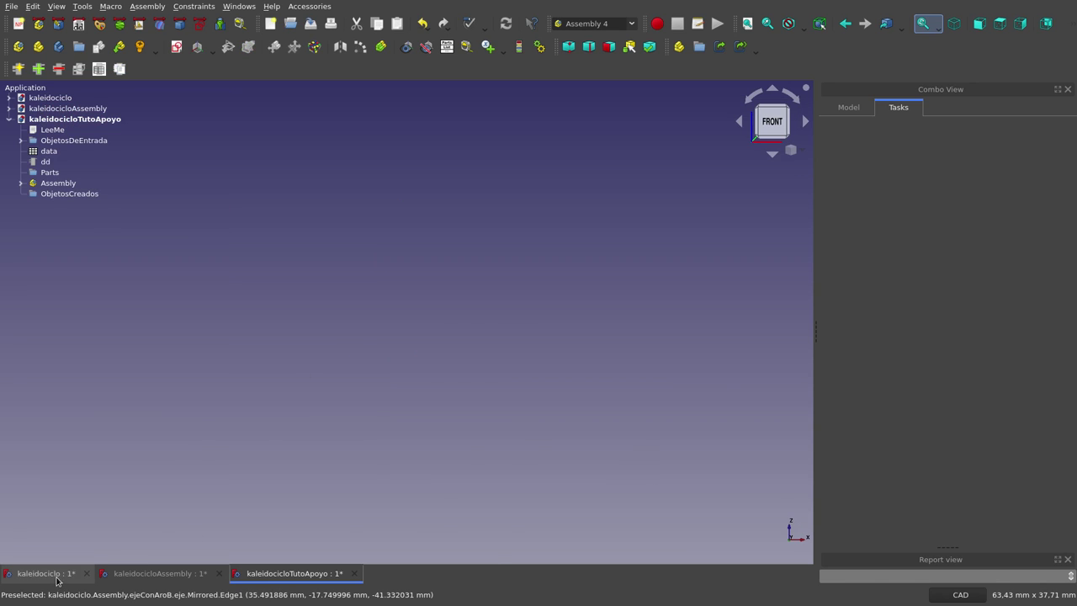
In the kaleidociclo document, show the Model panel and hide the par assembly
{"action": "left_click", "coordinate": [57, 578]}
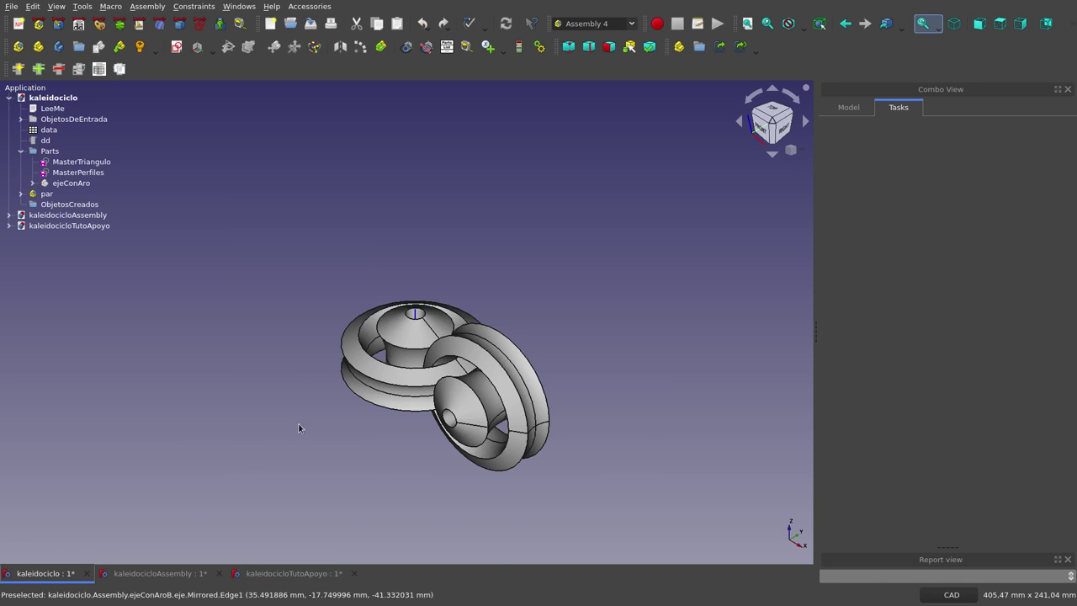
{"action": "scroll", "coordinate": [506, 338], "scroll_direction": "up", "scroll_amount": 2}
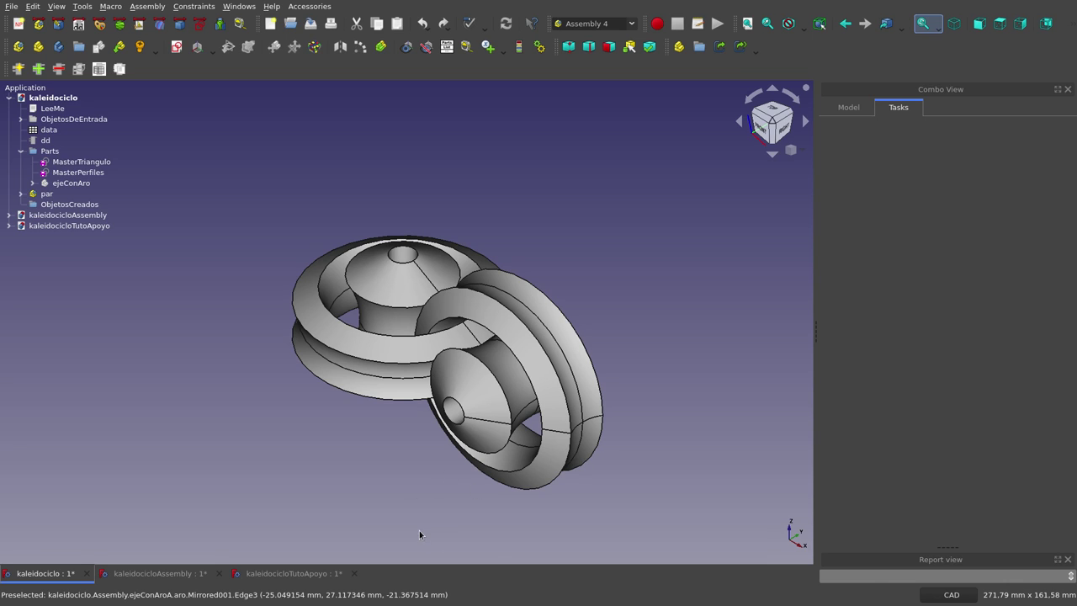
{"action": "left_click", "coordinate": [44, 140]}
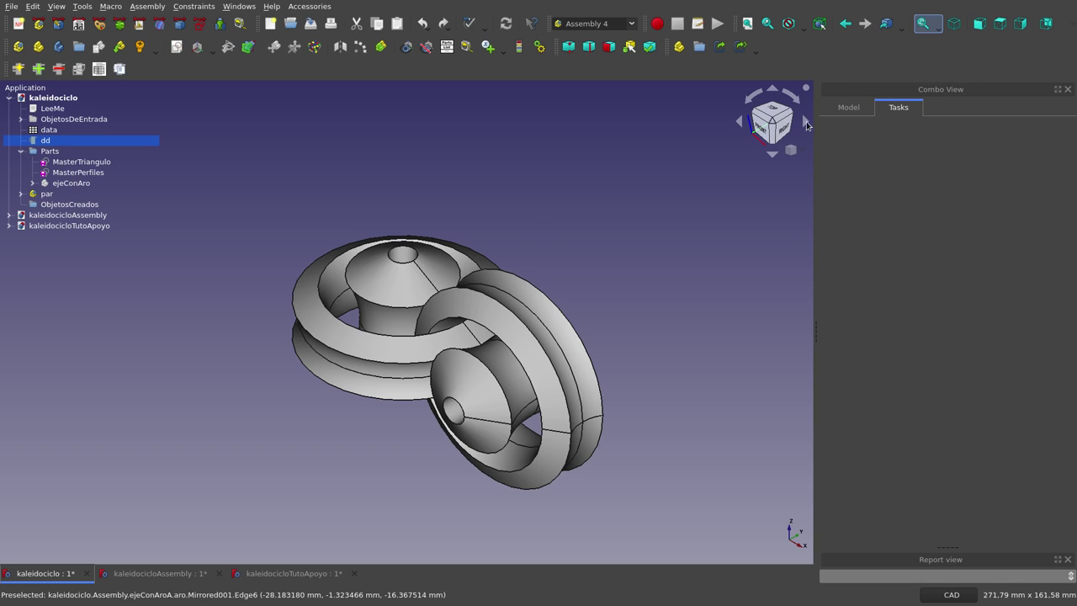
{"action": "left_click", "coordinate": [845, 108]}
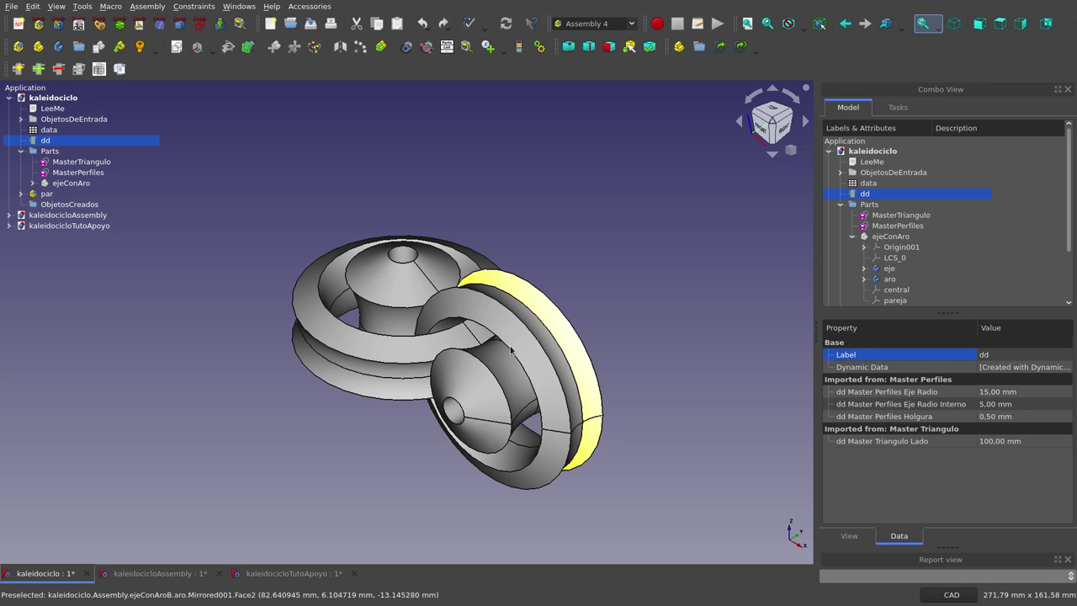
{"action": "left_click", "coordinate": [47, 194]}
{"action": "key", "text": "space"}
Show the MasterTriangulo and MasterPerfiles sketches in a front view
{"action": "left_click", "coordinate": [81, 161]}
{"action": "key", "text": "1"}
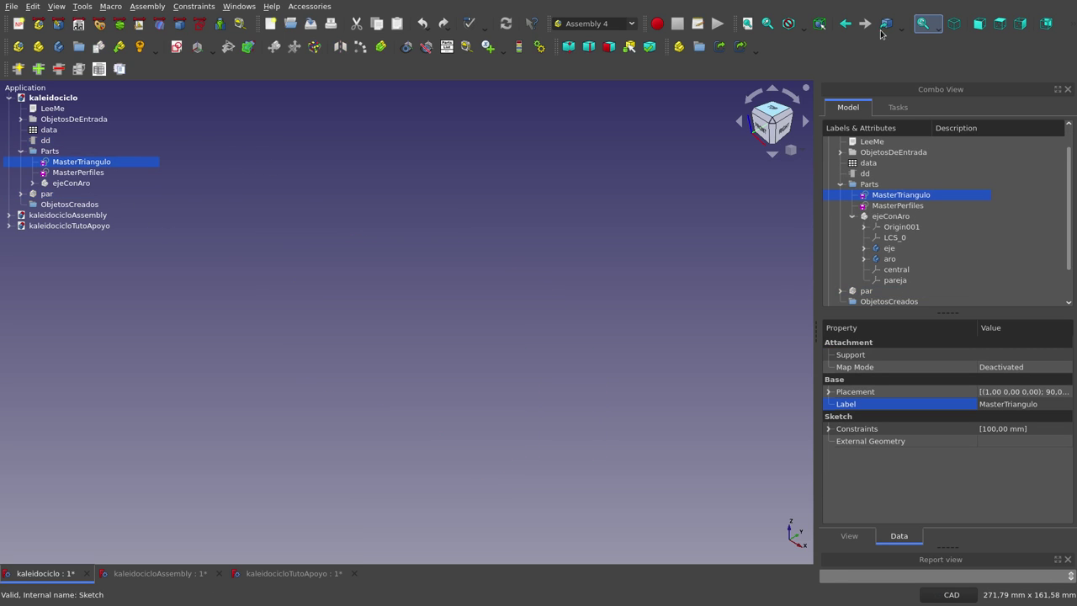
{"action": "key", "text": "space"}
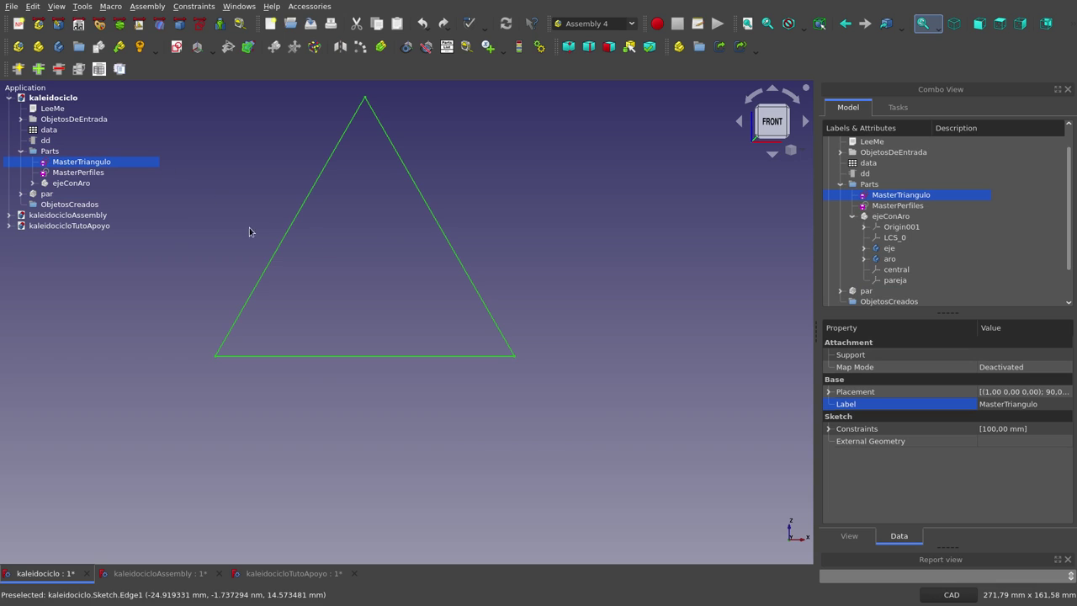
{"action": "left_click", "coordinate": [80, 174]}
{"action": "key", "text": "space"}
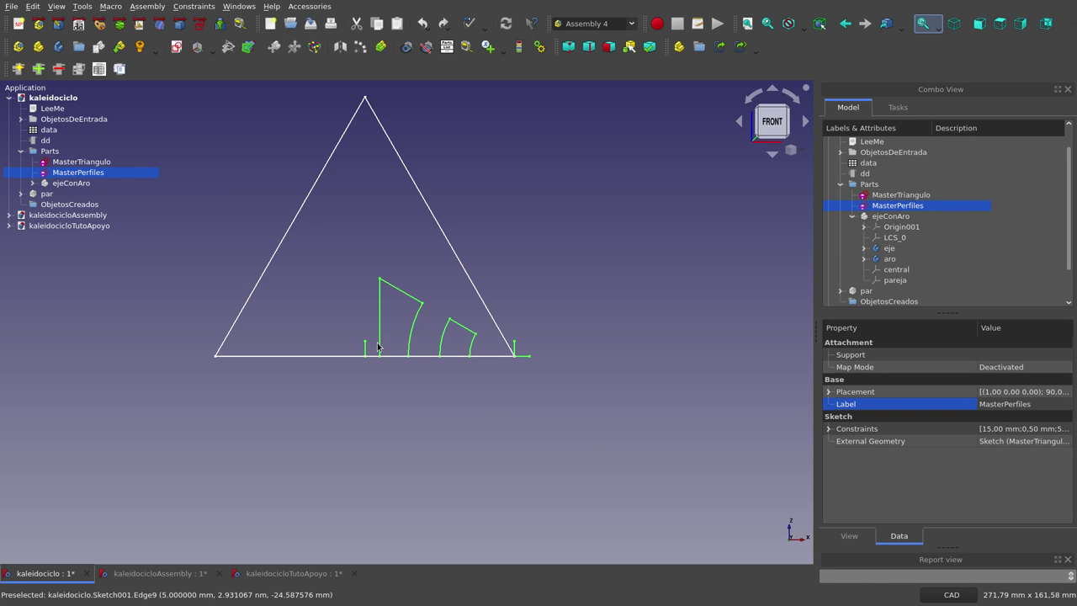
{"action": "left_click", "coordinate": [368, 392]}
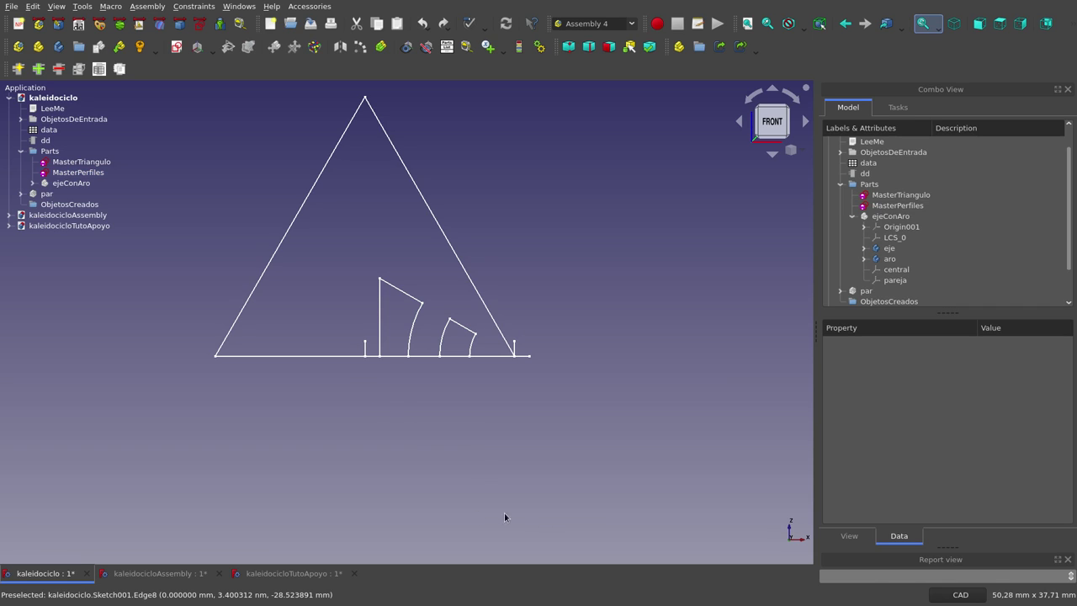
Hide both sketches again and display dd's imported parameters (Lado 100 mm, Holgura 0.50 mm)
{"action": "left_click", "coordinate": [274, 573]}
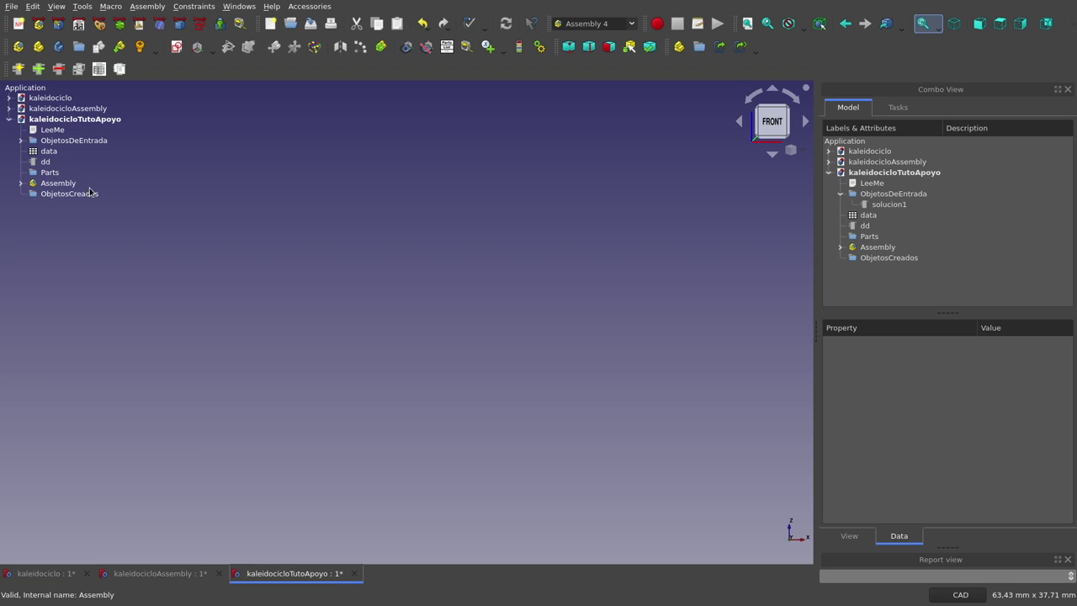
{"action": "left_click", "coordinate": [46, 574]}
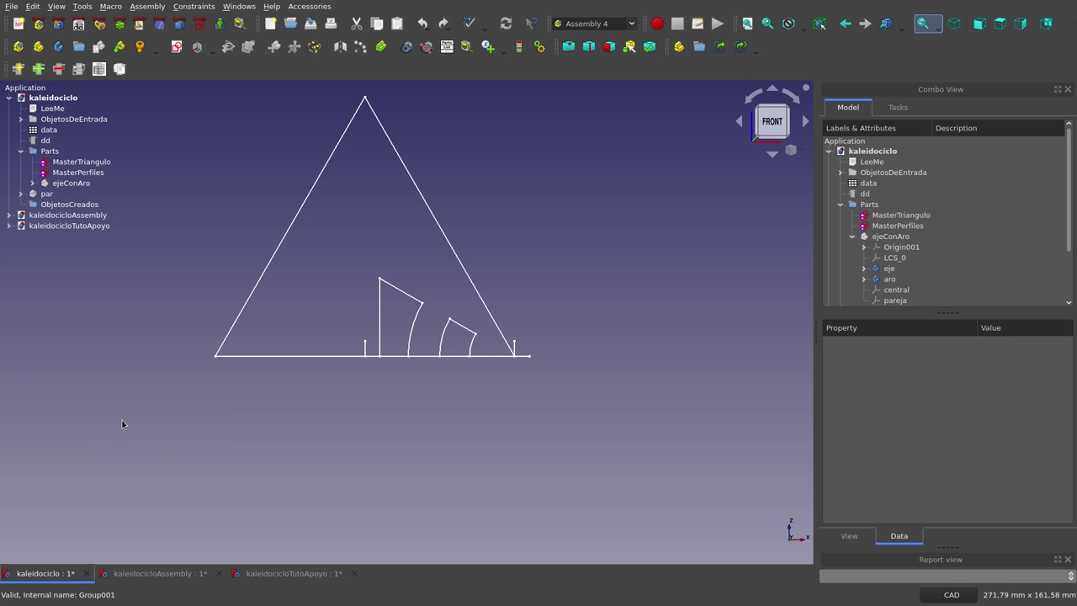
{"action": "left_click", "coordinate": [71, 162]}
{"action": "key", "text": "space"}
{"action": "left_click", "coordinate": [72, 173]}
{"action": "key", "text": "space"}
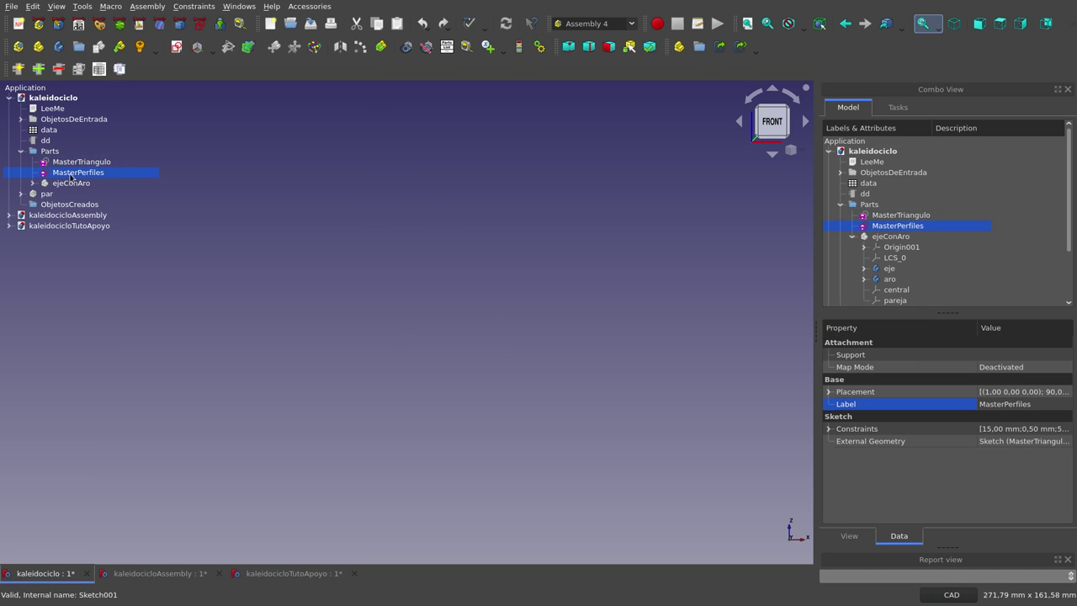
{"action": "left_click", "coordinate": [45, 141]}
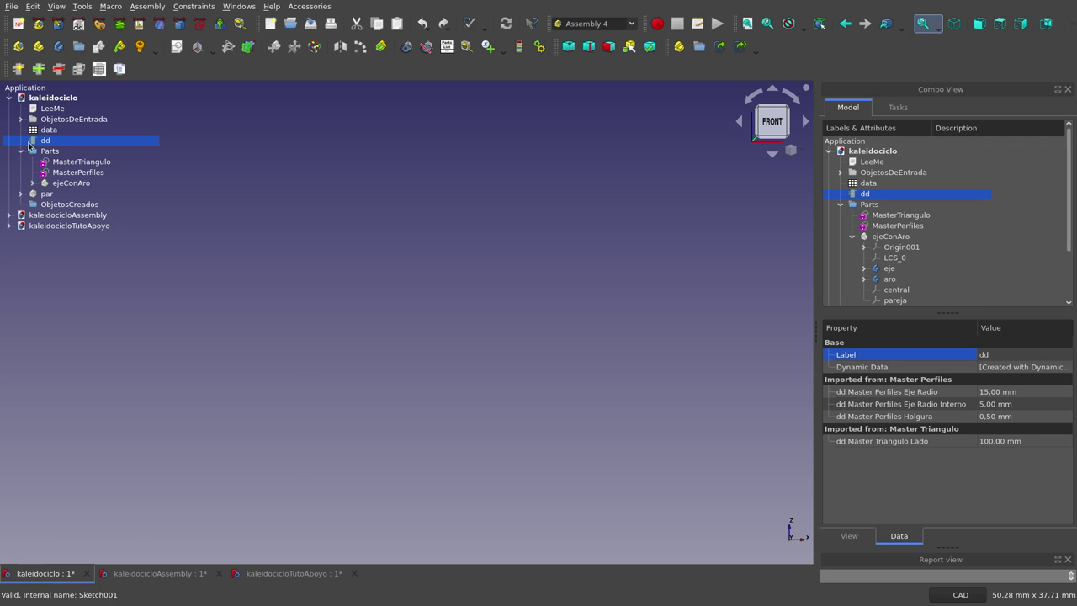
Link kaleidociclo's dd object into kaleidocicloTutoApoyo and label the link dePareja
{"action": "left_click", "coordinate": [294, 573]}
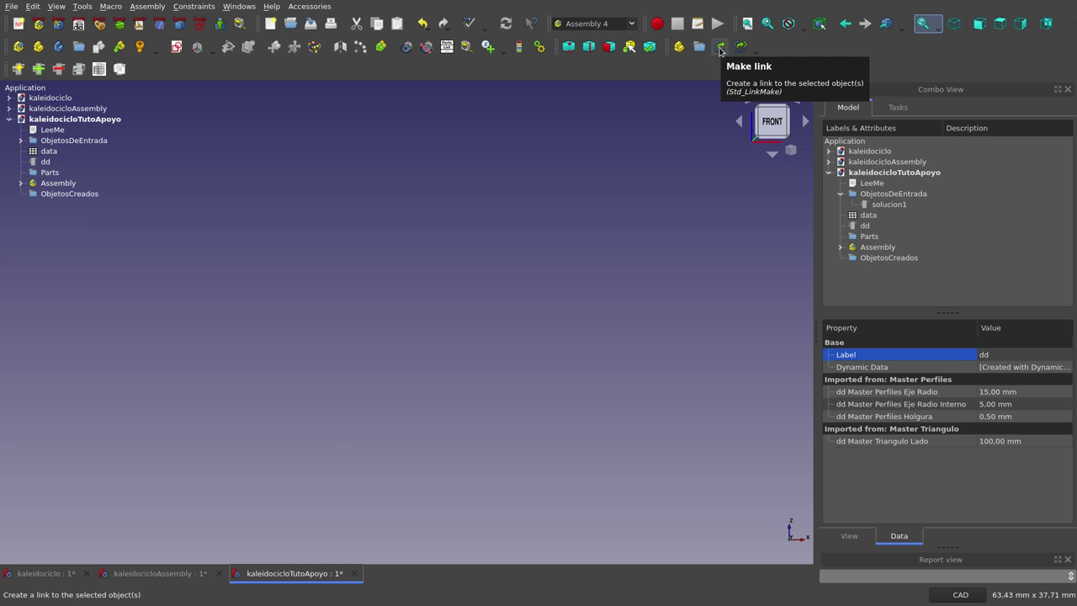
{"action": "left_click", "coordinate": [720, 50]}
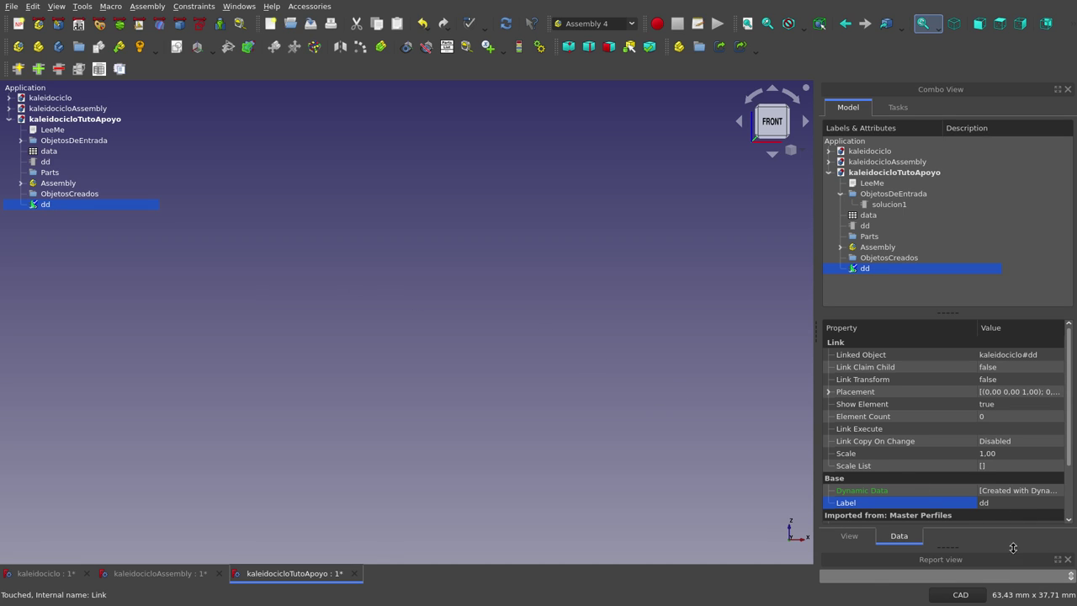
{"action": "left_click", "coordinate": [999, 503]}
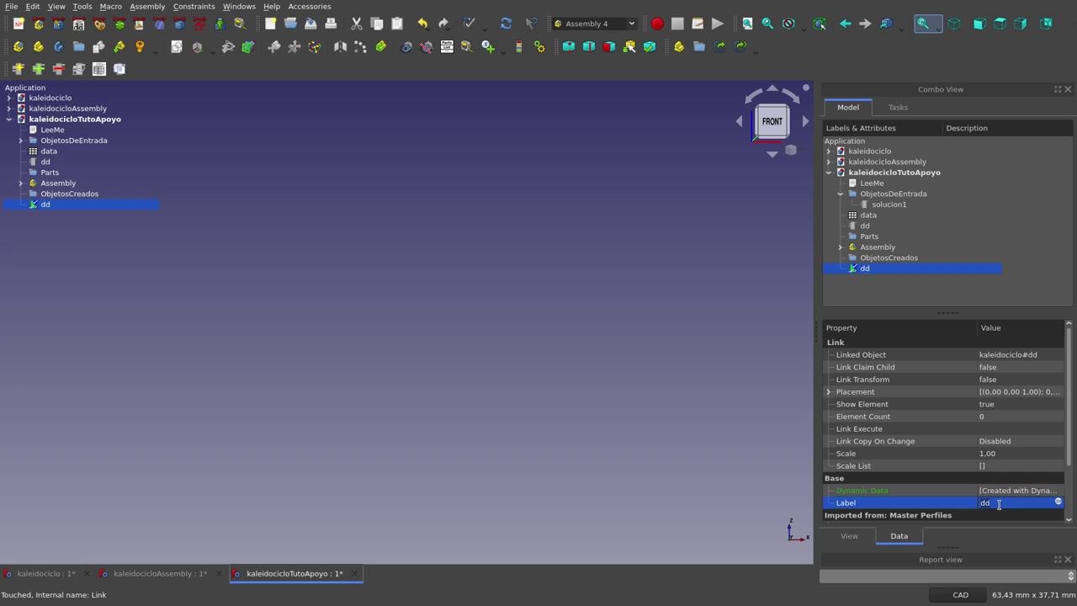
{"action": "key", "text": "BackSpace"}
{"action": "type", "text": "e"}
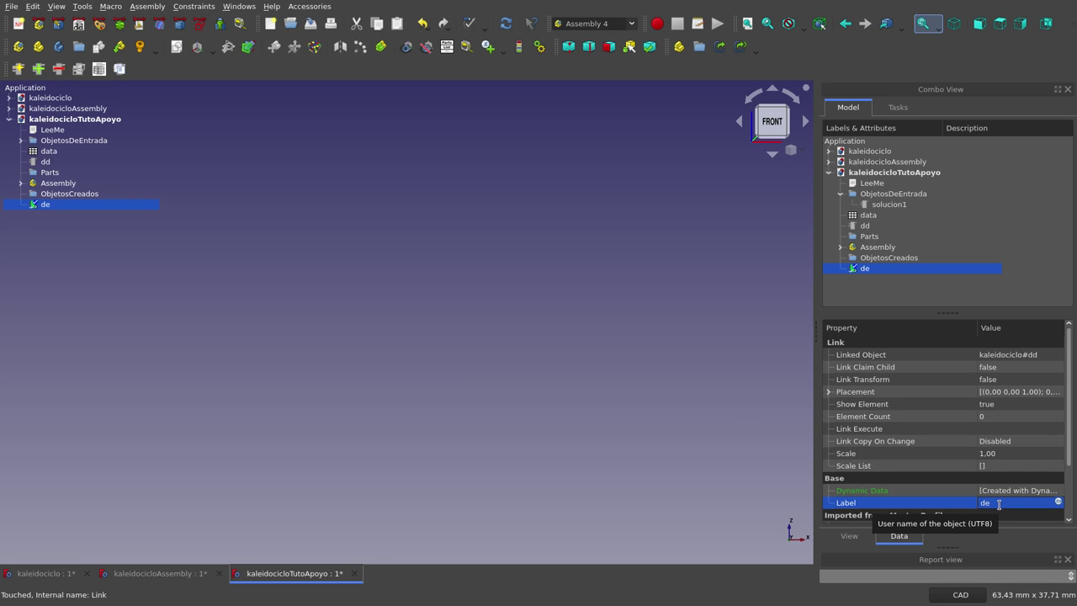
{"action": "type", "text": "pareja"}
{"action": "key", "text": "Return"}
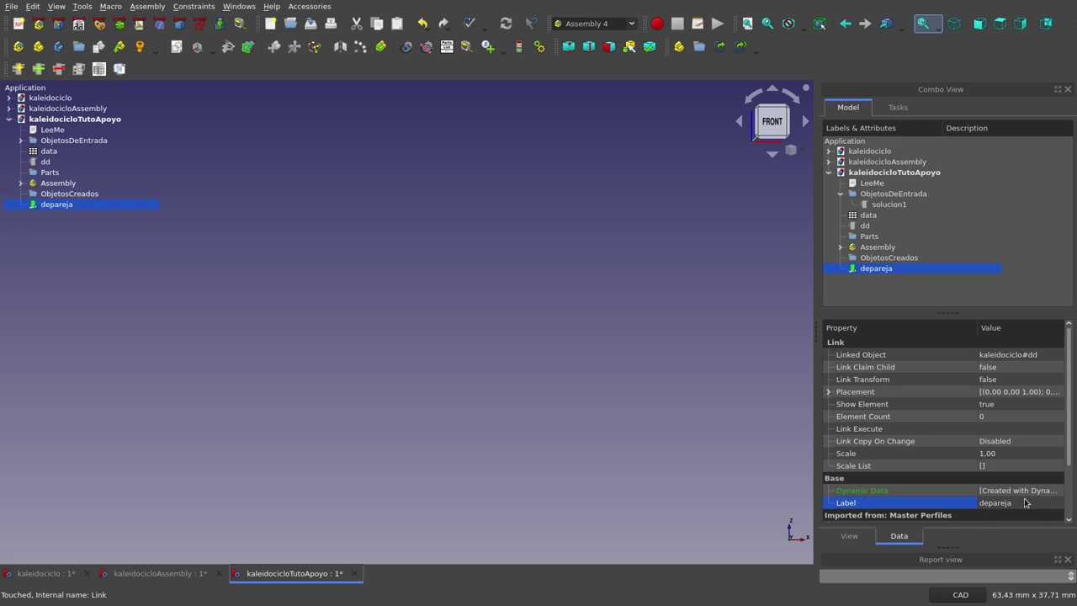
{"action": "left_click", "coordinate": [1024, 503]}
{"action": "key", "text": "shift+Home"}
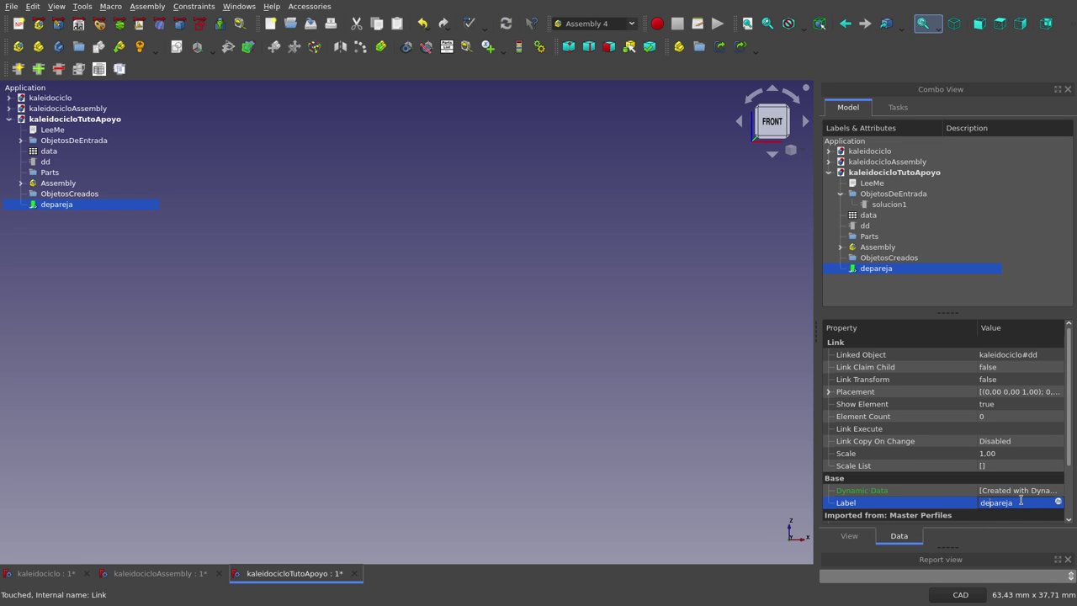
{"action": "type", "text": "P"}
{"action": "key", "text": "Return"}
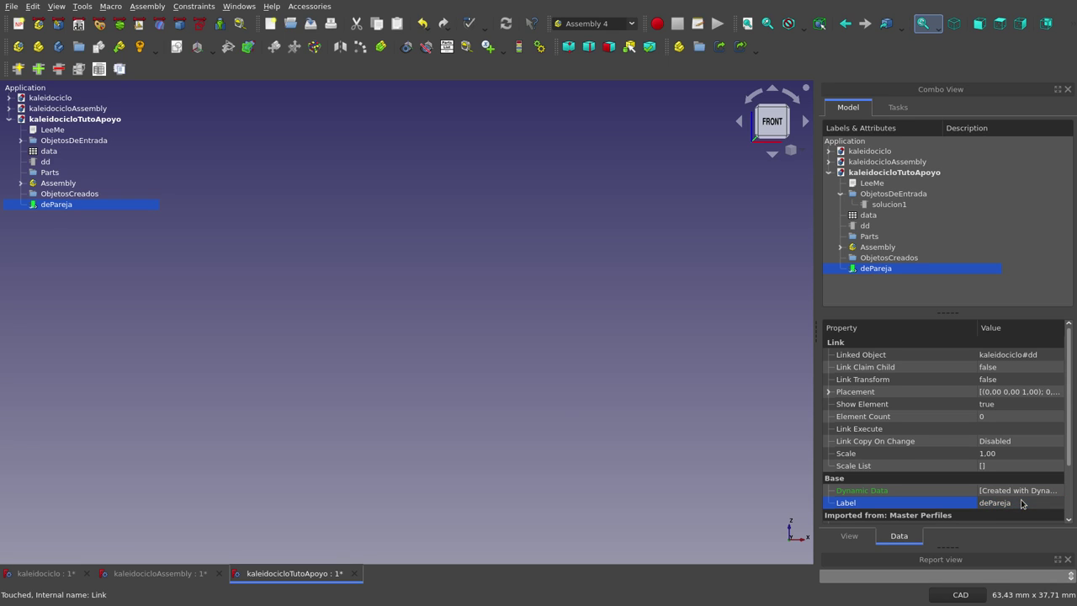
{"action": "left_click", "coordinate": [547, 413]}
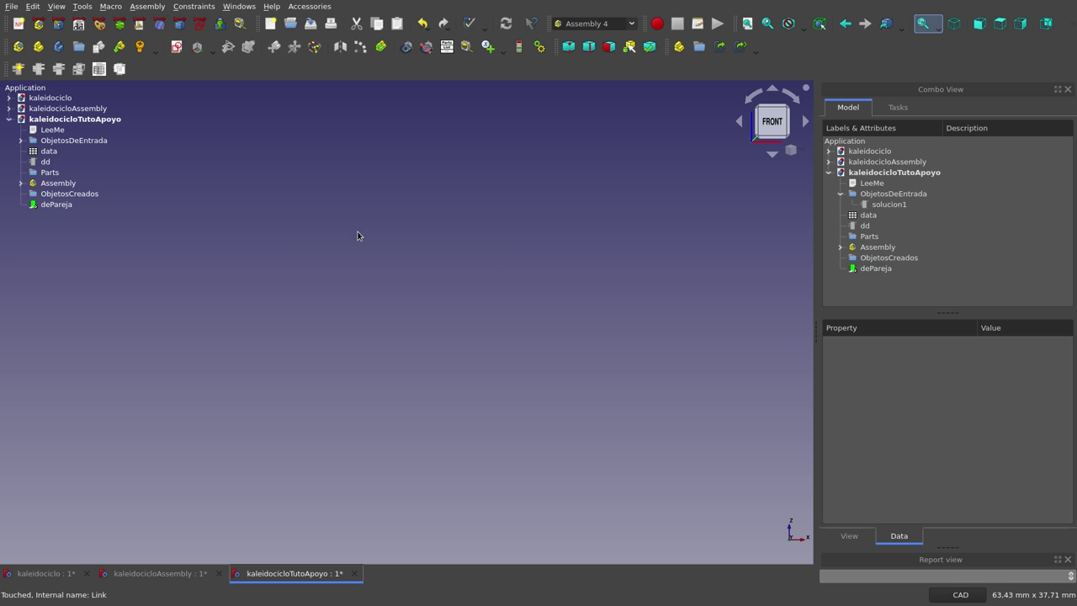
Review the dePareja link's imported Master values, then select the document's own dd object
{"action": "left_click", "coordinate": [70, 207]}
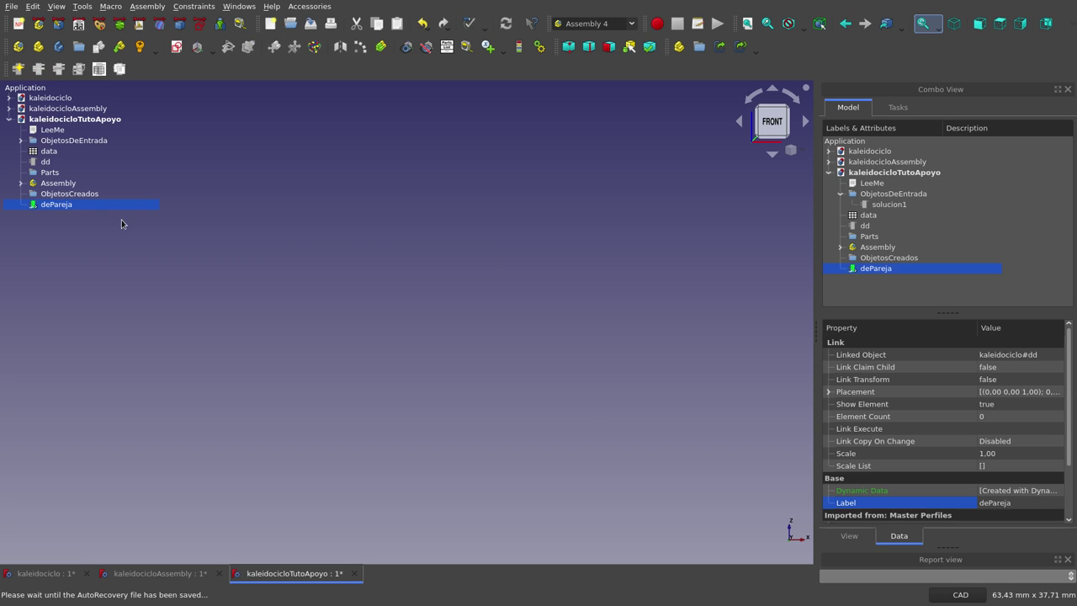
{"action": "scroll", "coordinate": [986, 469], "scroll_direction": "down", "scroll_amount": 2}
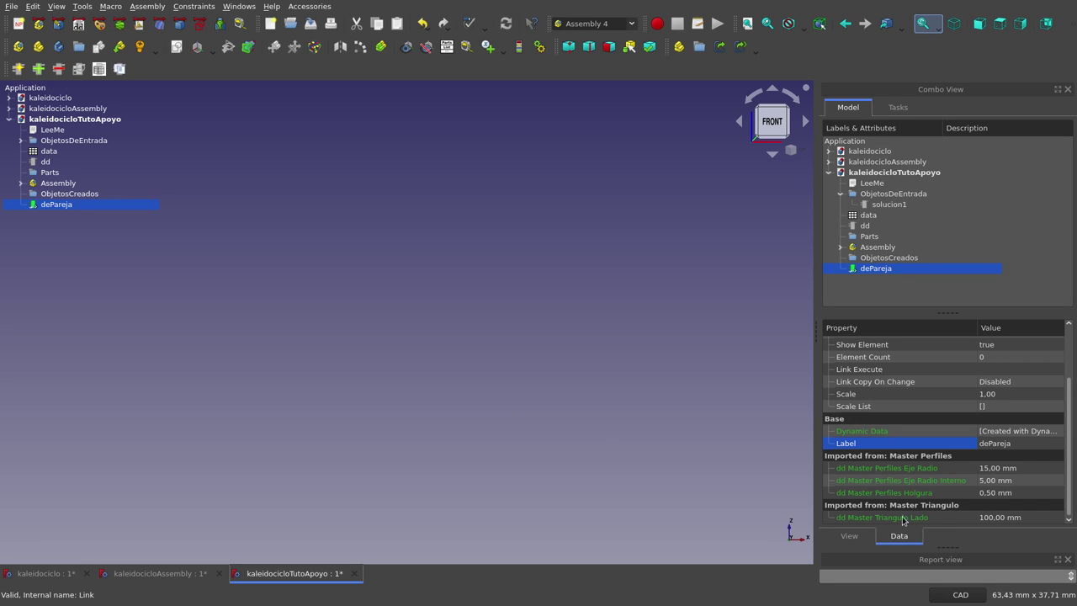
{"action": "left_click", "coordinate": [48, 163]}
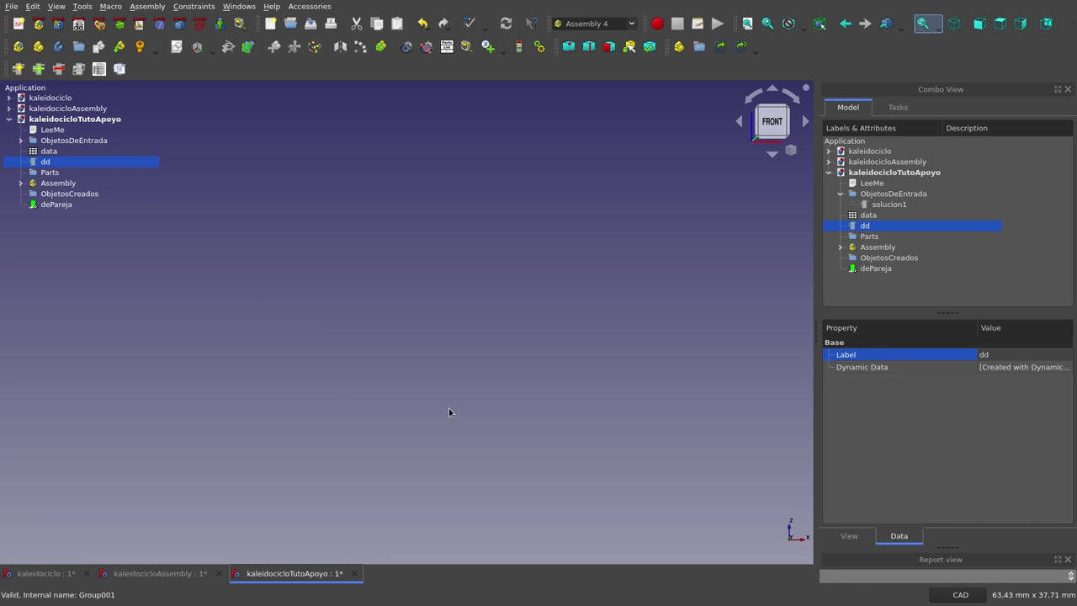
Add a Float property MasterTrianguloLadoMitad to dd using DynamicData
{"action": "left_click", "coordinate": [74, 24]}
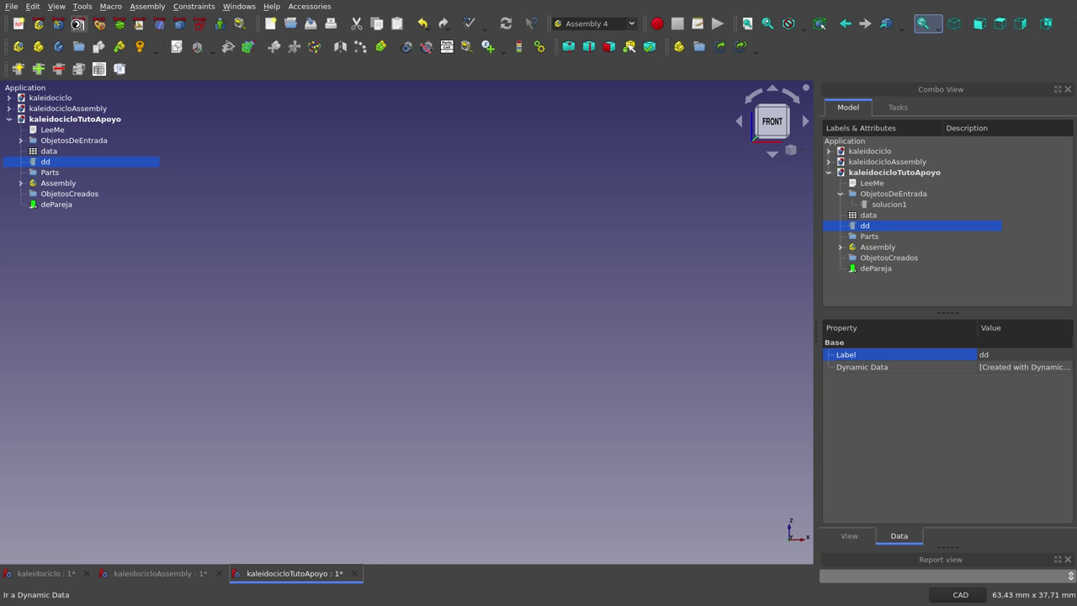
{"action": "left_click", "coordinate": [39, 70]}
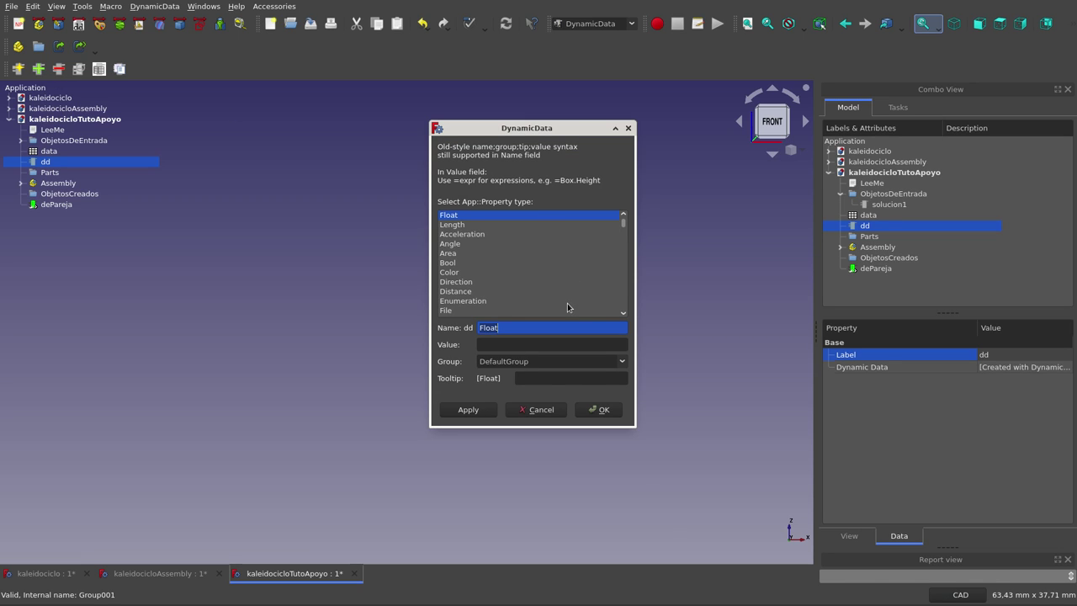
{"action": "type", "text": "Ma"}
{"action": "type", "text": "sterTr"}
{"action": "type", "text": "ianguloLado"}
{"action": "left_click", "coordinate": [603, 409]}
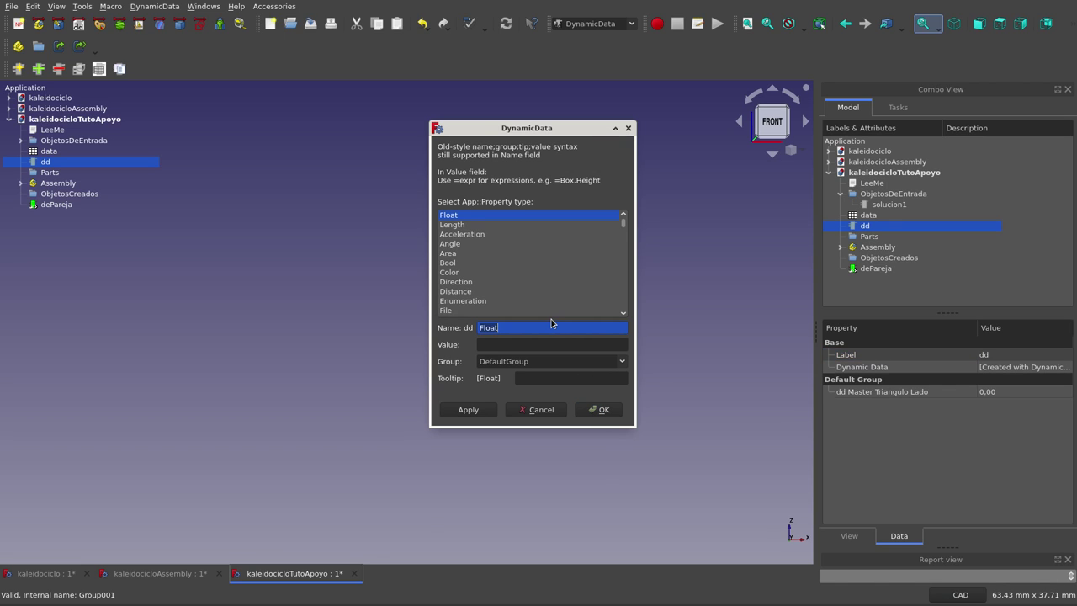
{"action": "key", "text": "BackSpace"}
{"action": "type", "text": "MasterTri"}
{"action": "type", "text": "angulo"}
{"action": "type", "text": "LadoAl"}
{"action": "type", "text": "ta"}
{"action": "key", "text": "BackSpace"}
{"action": "key", "text": "BackSpace"}
{"action": "key", "text": "BackSpace"}
{"action": "key", "text": "BackSpace"}
{"action": "key", "text": "BackSpace"}
{"action": "key", "text": "BackSpace"}
{"action": "key", "text": "BackSpace"}
{"action": "key", "text": "BackSpace"}
{"action": "key", "text": "BackSpace"}
{"action": "type", "text": "LadoMitad"}
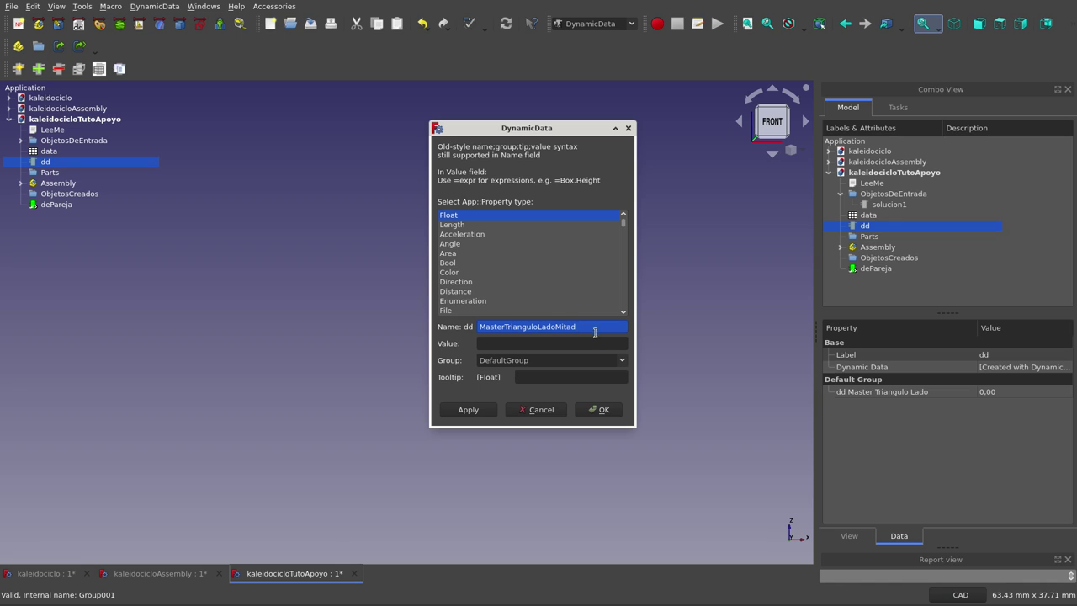
{"action": "left_click", "coordinate": [603, 410]}
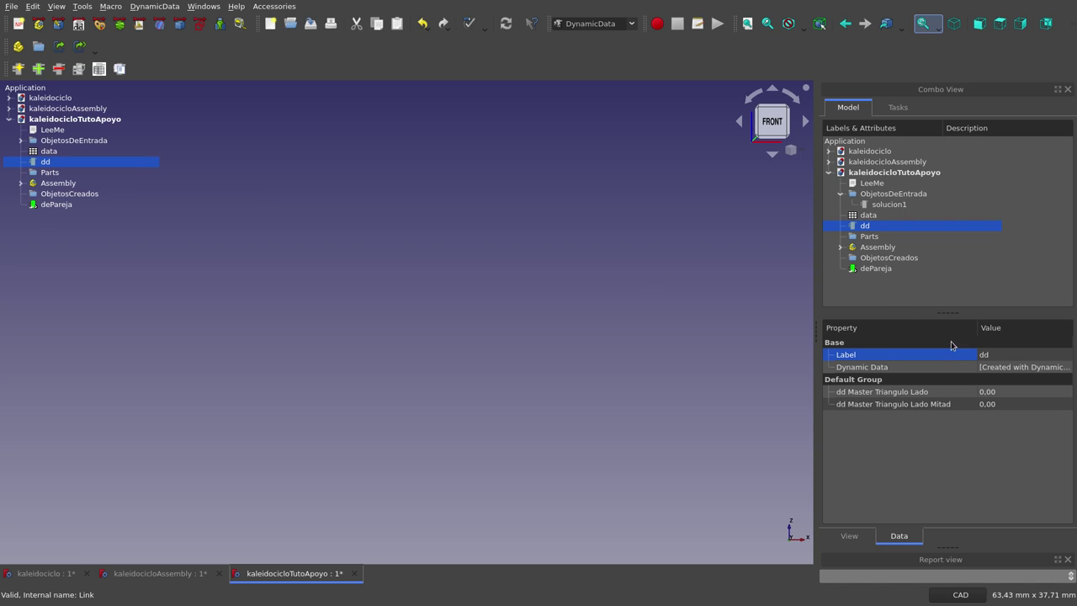
Bind dd's Master Triangulo Lado to <<dePareja>>.ddMasterTrianguloLado so it reads 100.00
{"action": "left_click", "coordinate": [1010, 393]}
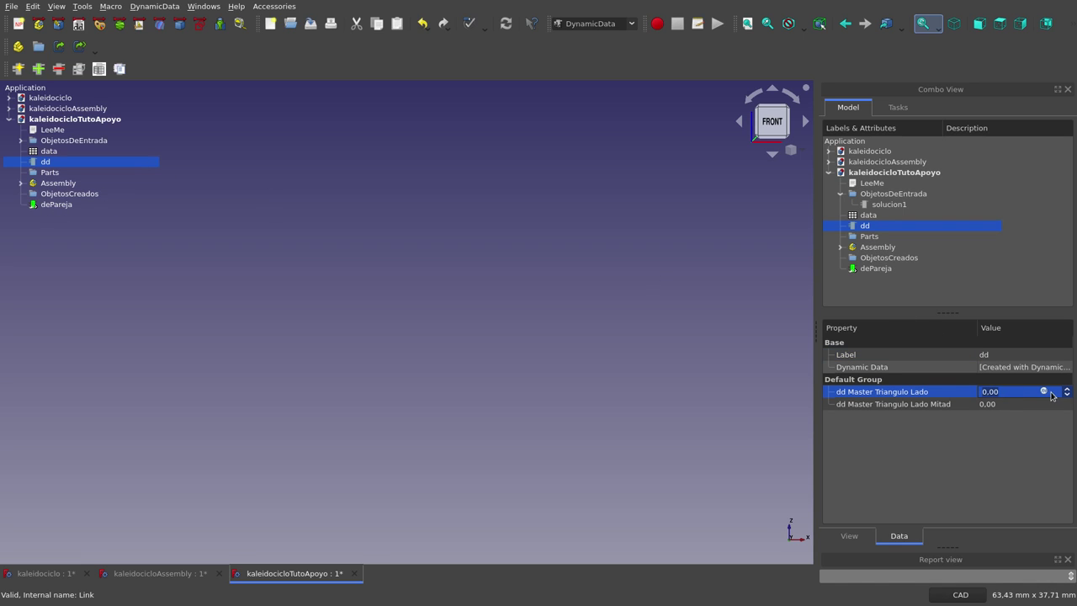
{"action": "left_click", "coordinate": [1044, 391]}
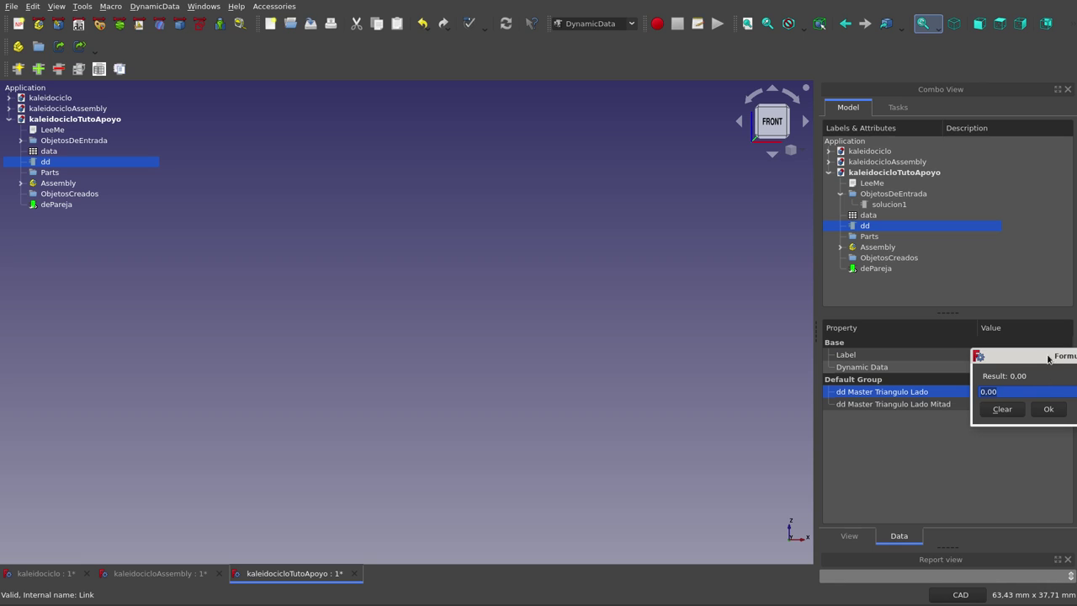
{"action": "left_click_drag", "start_coordinate": [1047, 355], "coordinate": [516, 317]}
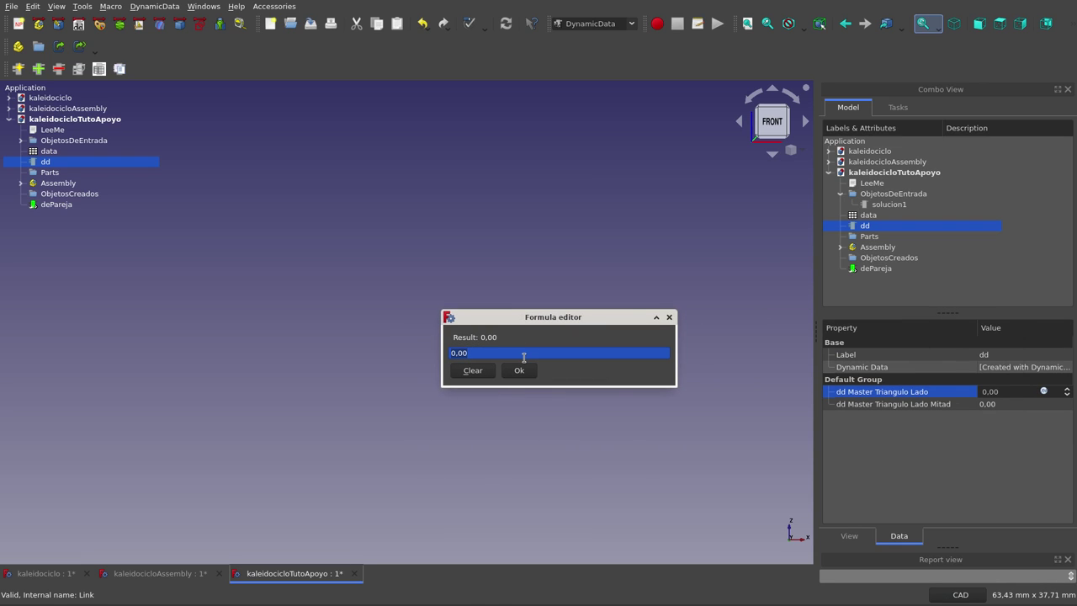
{"action": "type", "text": "de"}
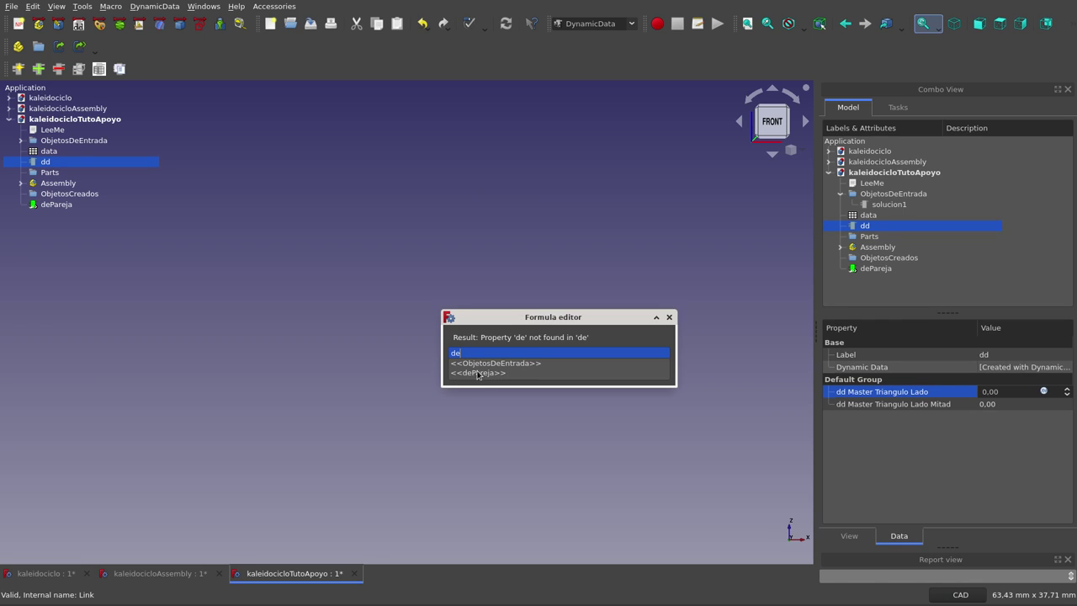
{"action": "left_click", "coordinate": [485, 372]}
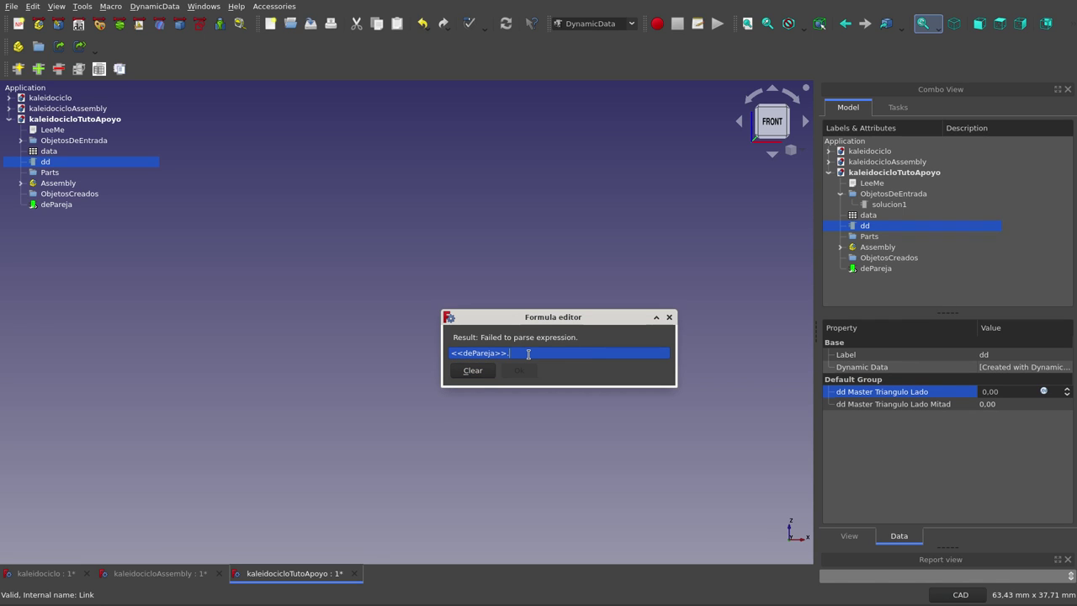
{"action": "type", "text": "ddMas"}
{"action": "type", "text": "ter"}
{"action": "type", "text": "Tria"}
{"action": "type", "text": "nguloL"}
{"action": "type", "text": "ado"}
{"action": "left_click", "coordinate": [520, 372]}
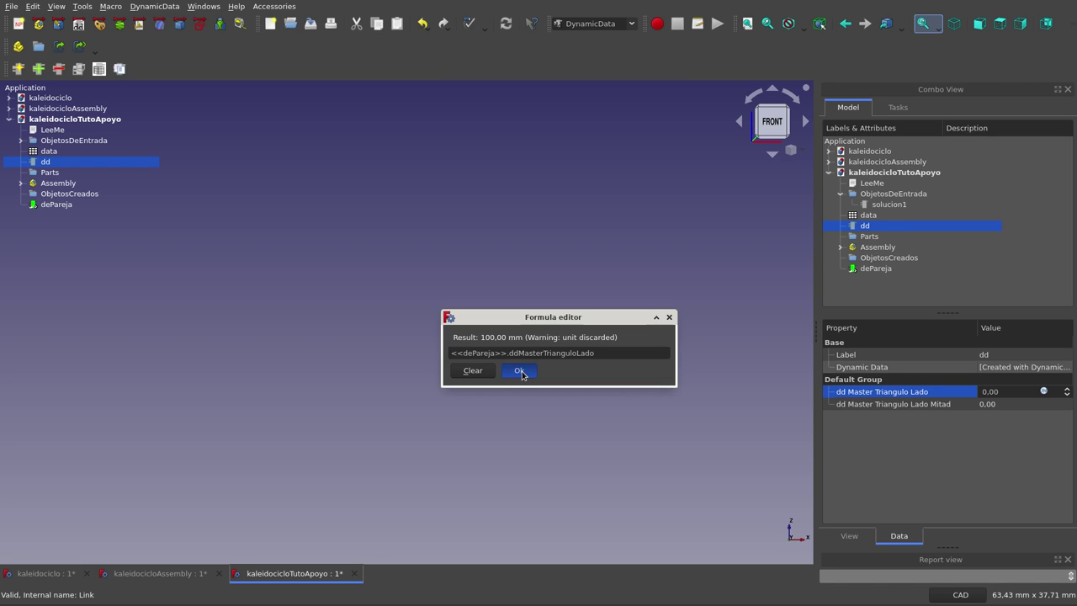
{"action": "left_click", "coordinate": [522, 371]}
{"action": "left_click", "coordinate": [999, 408]}
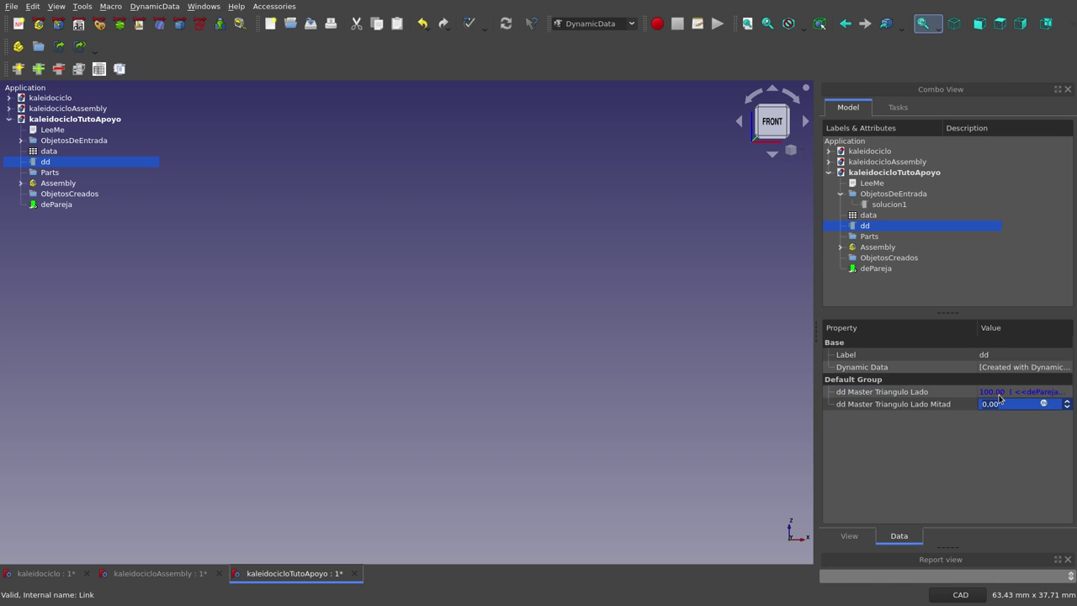
Set Master Triangulo Lado Mitad to the formula ddMasterTrianguloLado/2, yielding 50.00
{"action": "left_click", "coordinate": [1044, 405]}
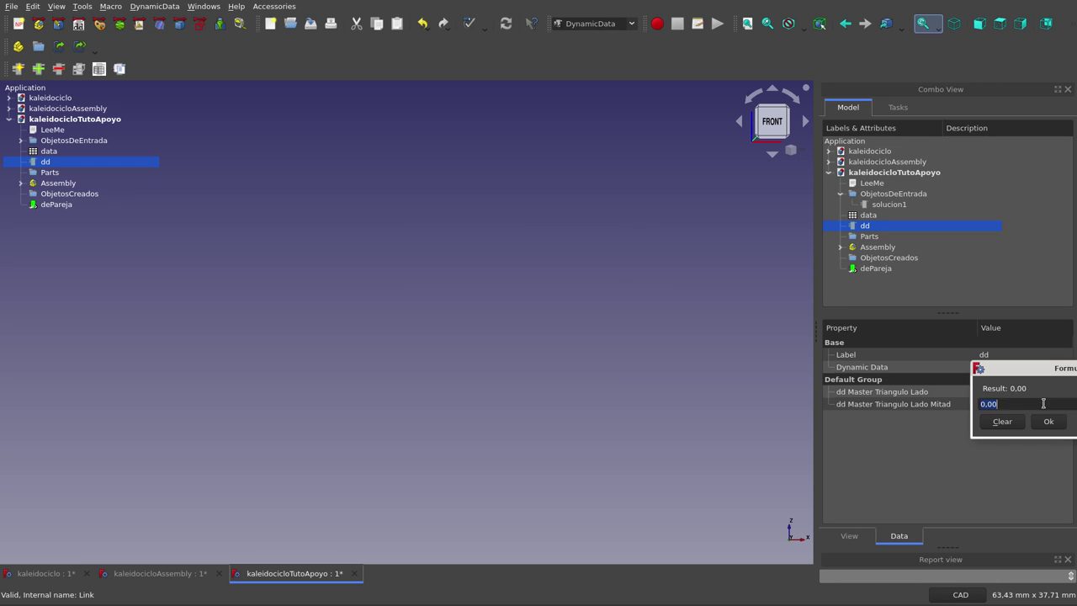
{"action": "left_click_drag", "start_coordinate": [1019, 367], "coordinate": [474, 316]}
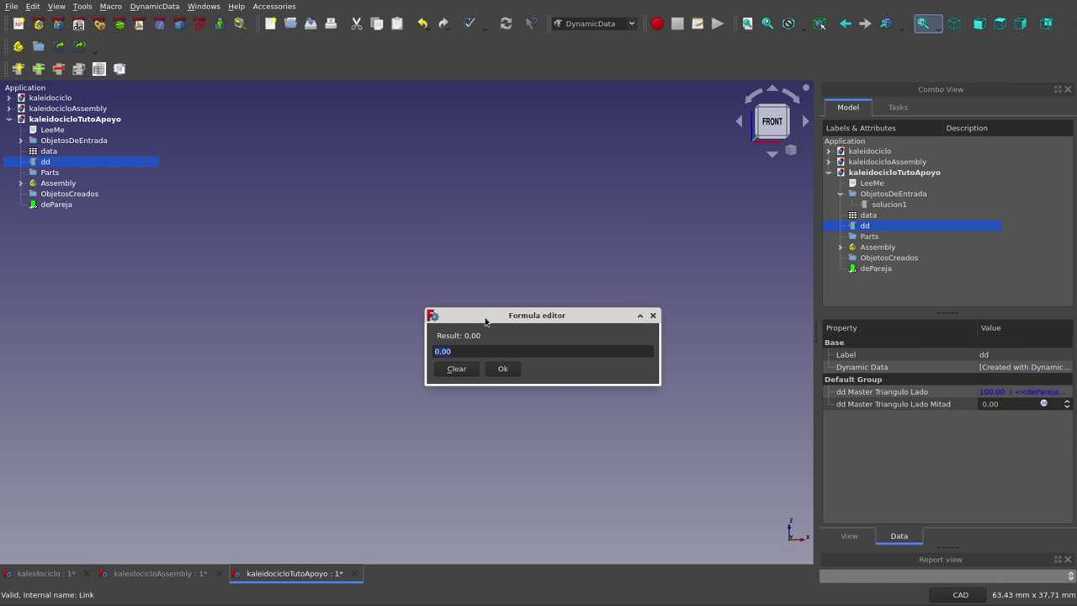
{"action": "left_click", "coordinate": [498, 347]}
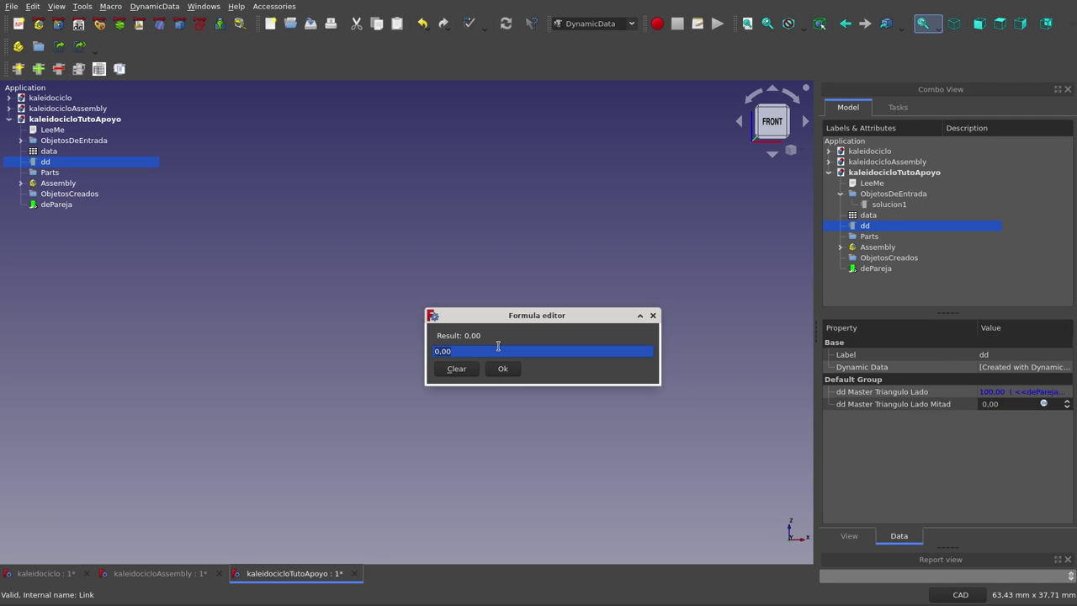
{"action": "key", "text": "BackSpace"}
{"action": "key", "text": "BackSpace"}
{"action": "key", "text": "BackSpace"}
{"action": "type", "text": "mita"}
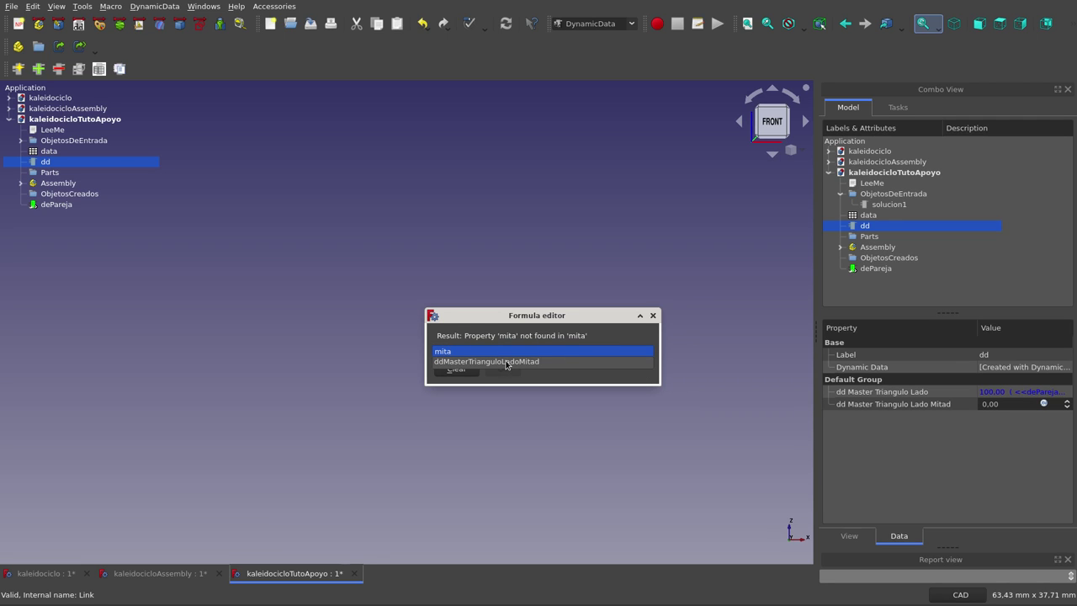
{"action": "left_click", "coordinate": [504, 361]}
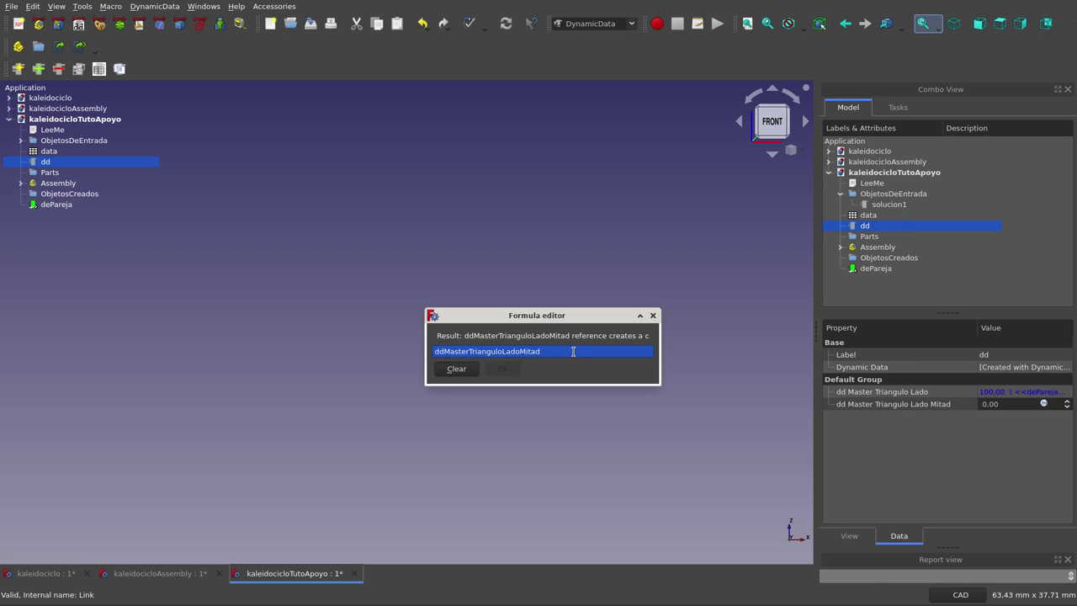
{"action": "key", "text": "BackSpace"}
{"action": "key", "text": "BackSpace"}
{"action": "key", "text": "BackSpace"}
{"action": "key", "text": "BackSpace"}
{"action": "key", "text": "BackSpace"}
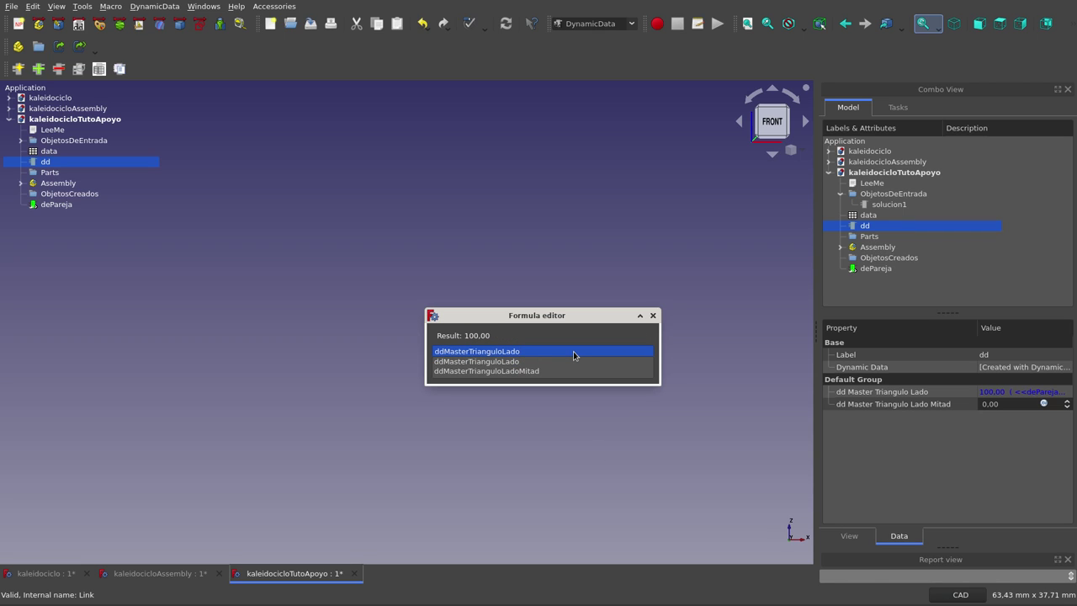
{"action": "left_click", "coordinate": [540, 351]}
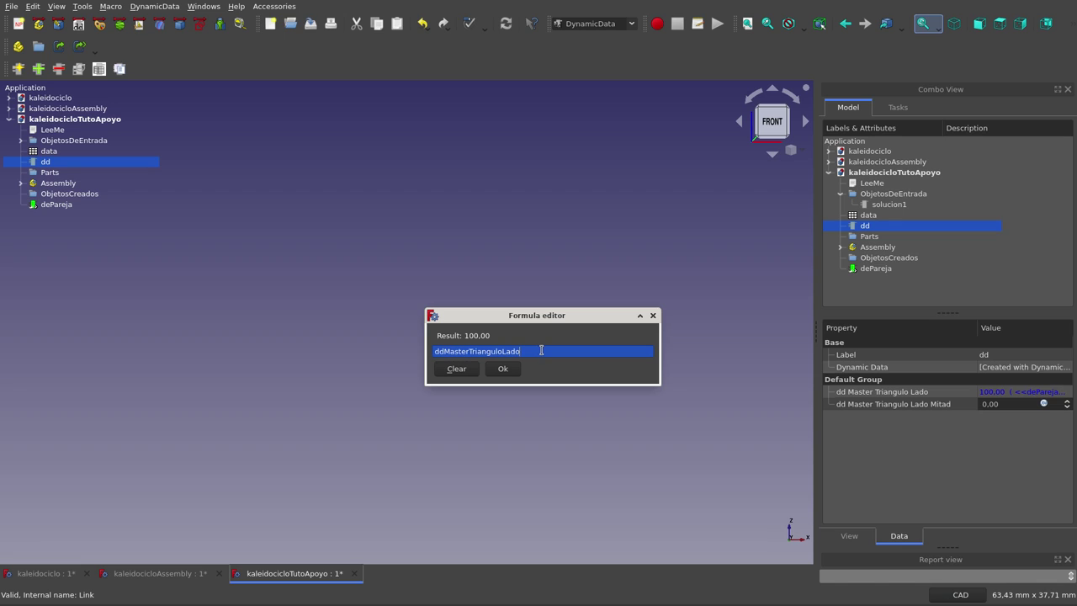
{"action": "type", "text": "/2"}
{"action": "left_click", "coordinate": [516, 374]}
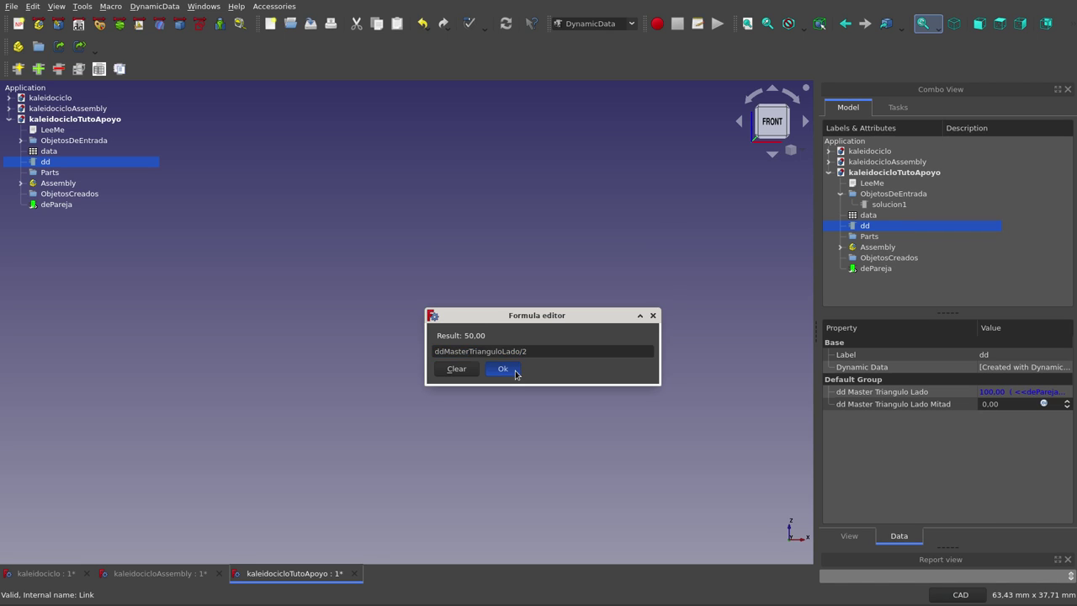
{"action": "left_click", "coordinate": [998, 392]}
Show MasterTriangulo and MasterPerfiles in kaleidociclo, then return to kaleidocicloTutoApoyo
{"action": "left_click", "coordinate": [996, 405]}
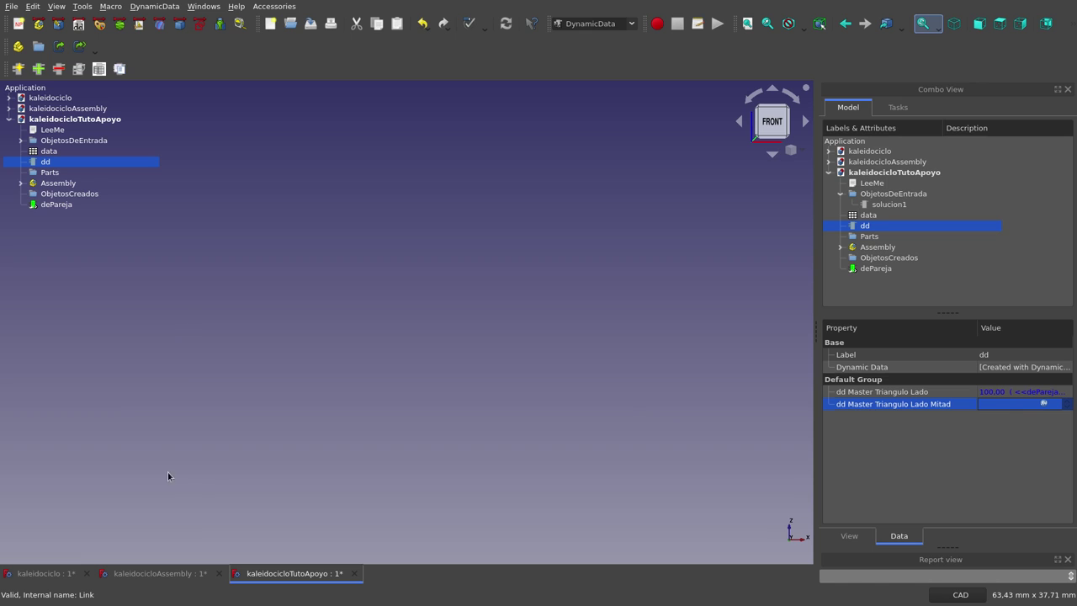
{"action": "left_click", "coordinate": [46, 573]}
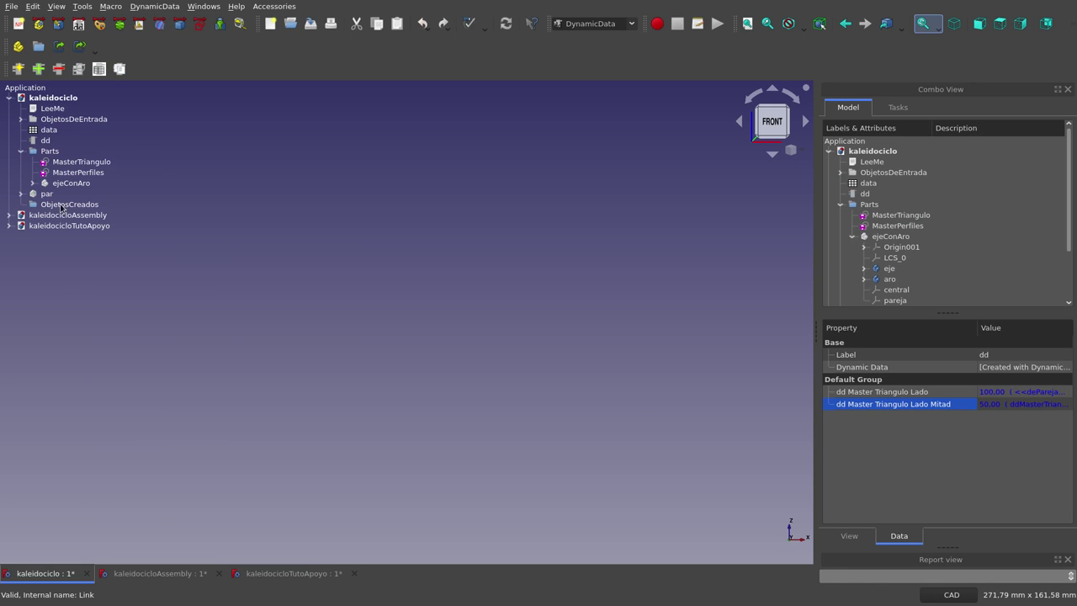
{"action": "left_click", "coordinate": [70, 164]}
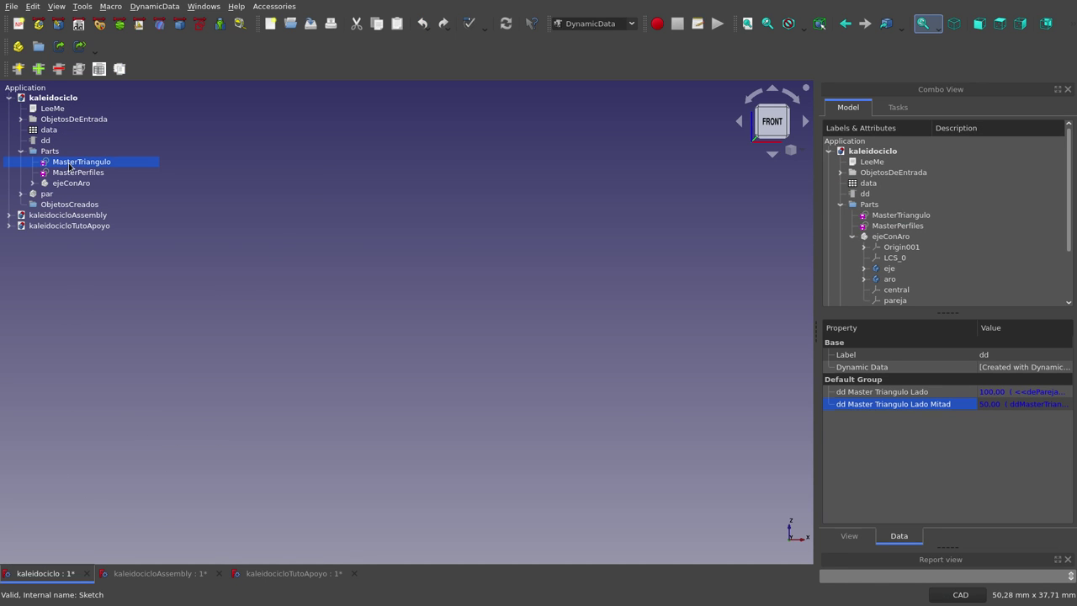
{"action": "key", "text": "space"}
{"action": "left_click", "coordinate": [84, 173]}
{"action": "key", "text": "space"}
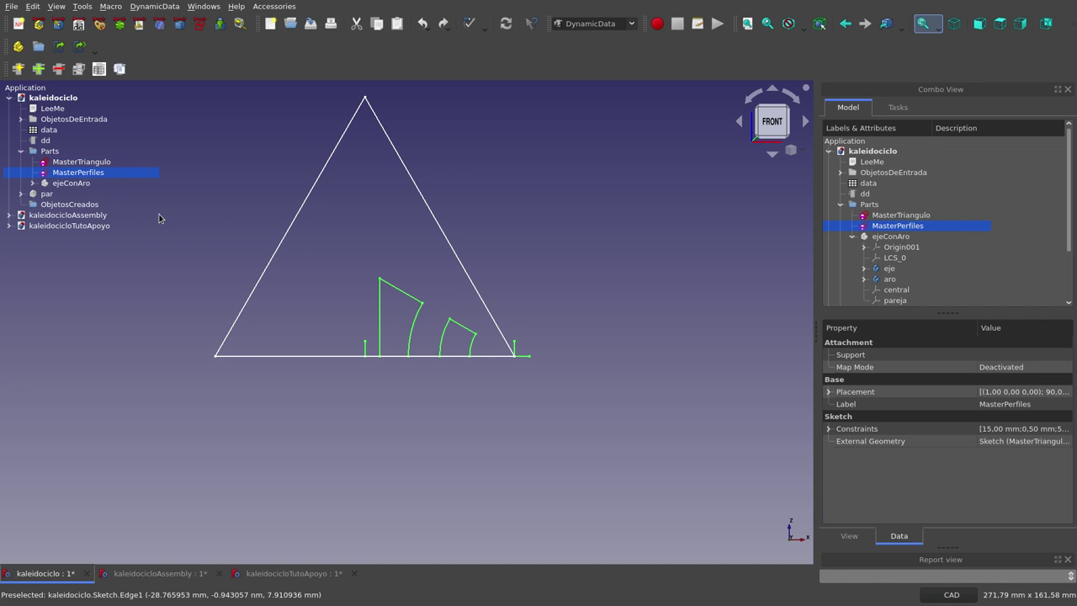
{"action": "left_click", "coordinate": [282, 572]}
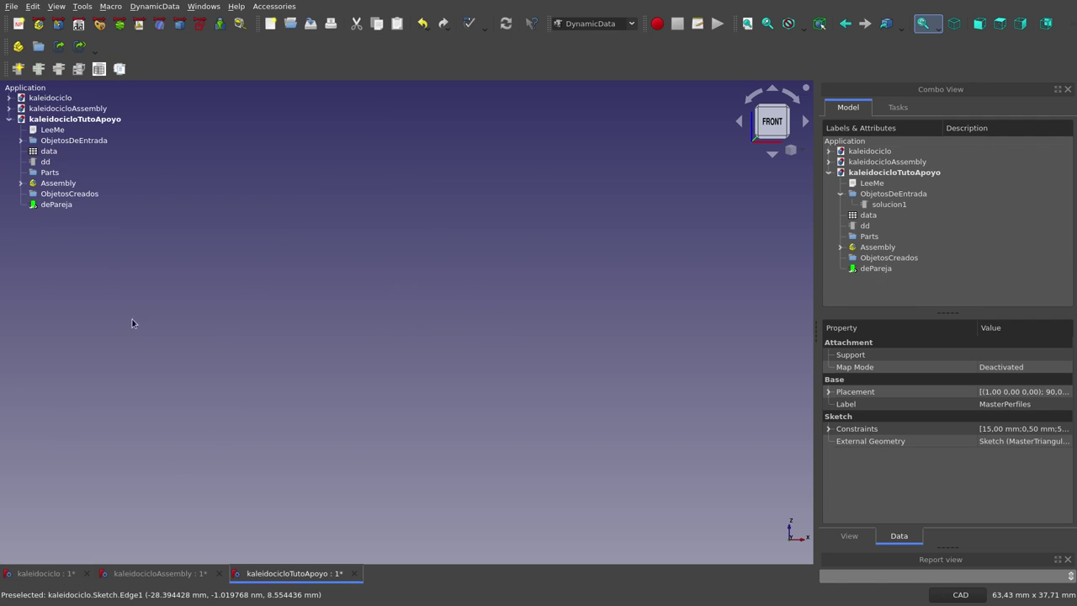
Create a paraLCSs group inside the Assembly with the Assembly 4 workbench
{"action": "left_click", "coordinate": [21, 183]}
{"action": "left_click", "coordinate": [59, 183]}
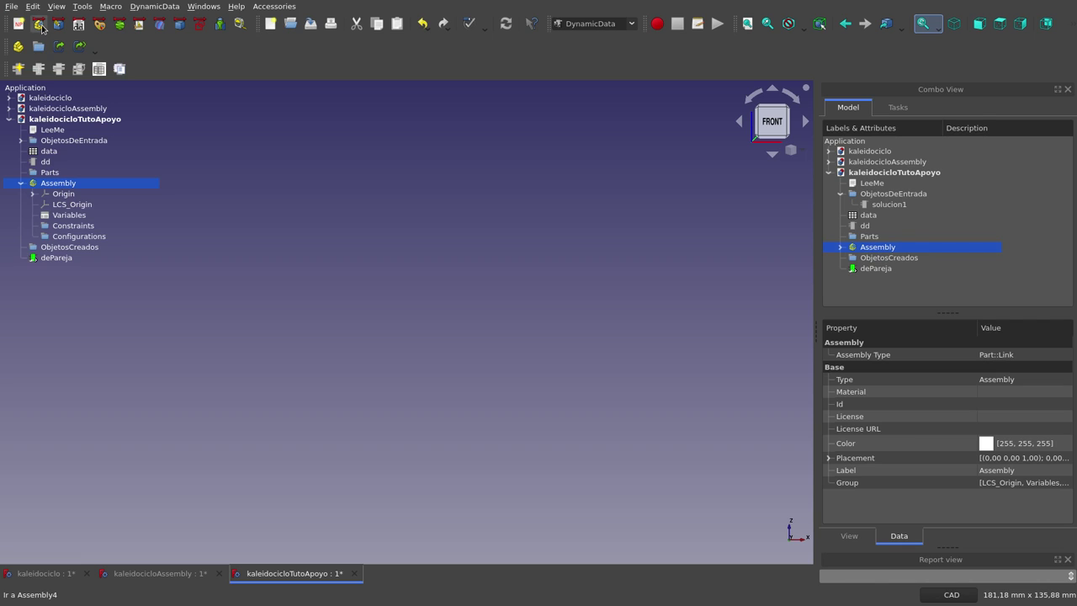
{"action": "left_click", "coordinate": [39, 25]}
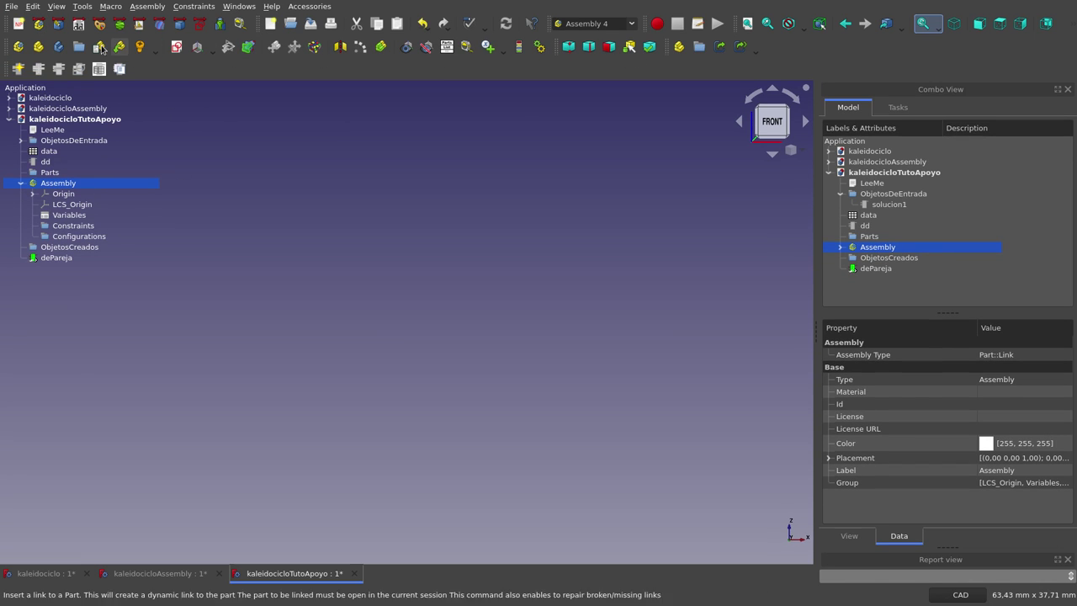
{"action": "left_click", "coordinate": [79, 47]}
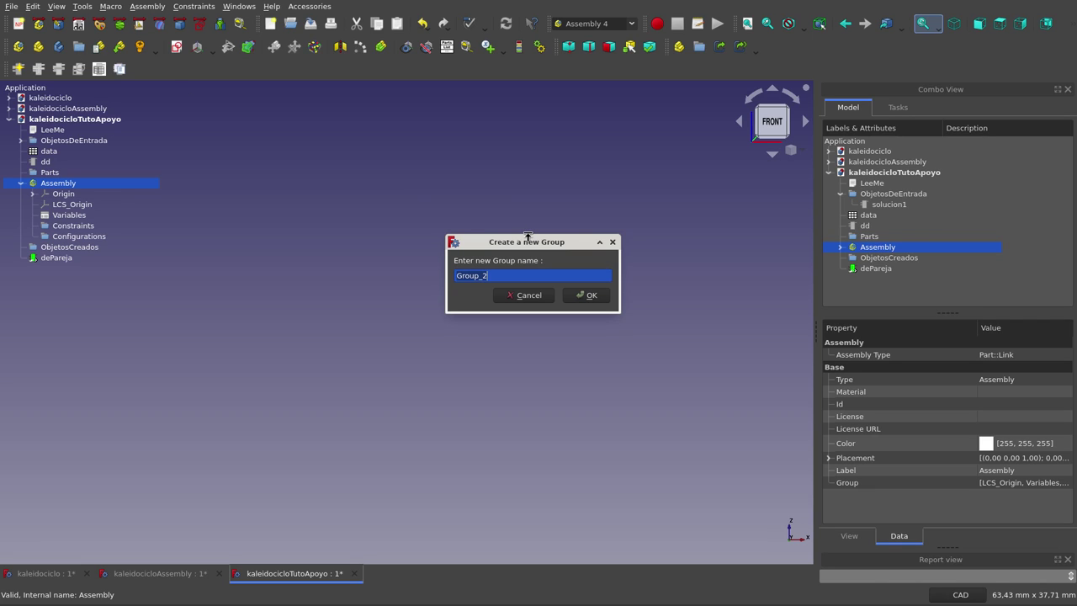
{"action": "type", "text": "paraLCSs"}
{"action": "left_click", "coordinate": [589, 296]}
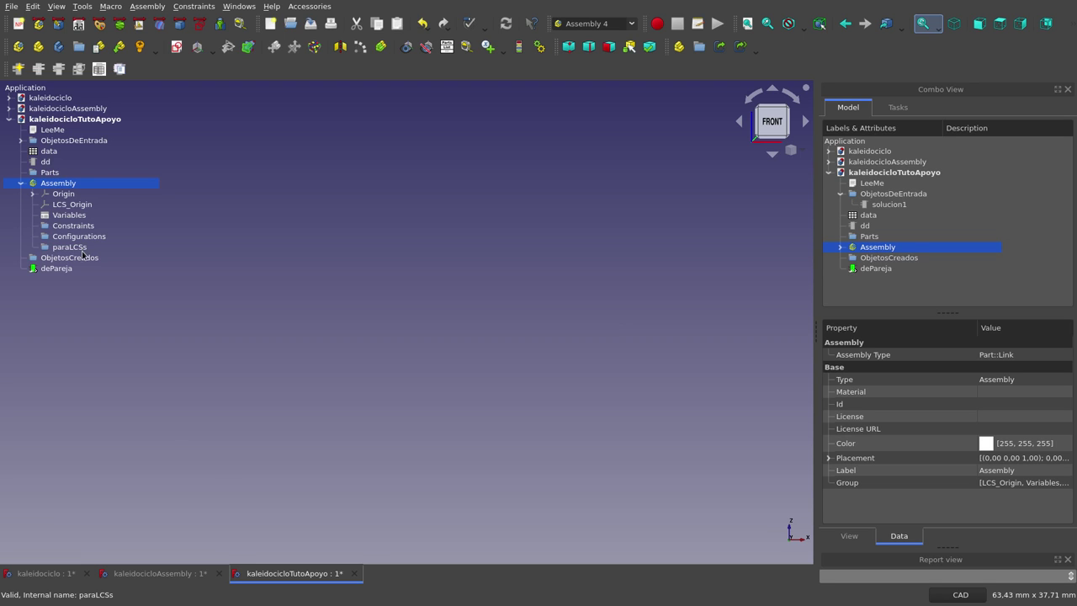
Bind kaleidociclo's MasterTriangulo into kaleidocicloTutoApoyo as a Part Design shape binder
{"action": "left_click", "coordinate": [47, 573]}
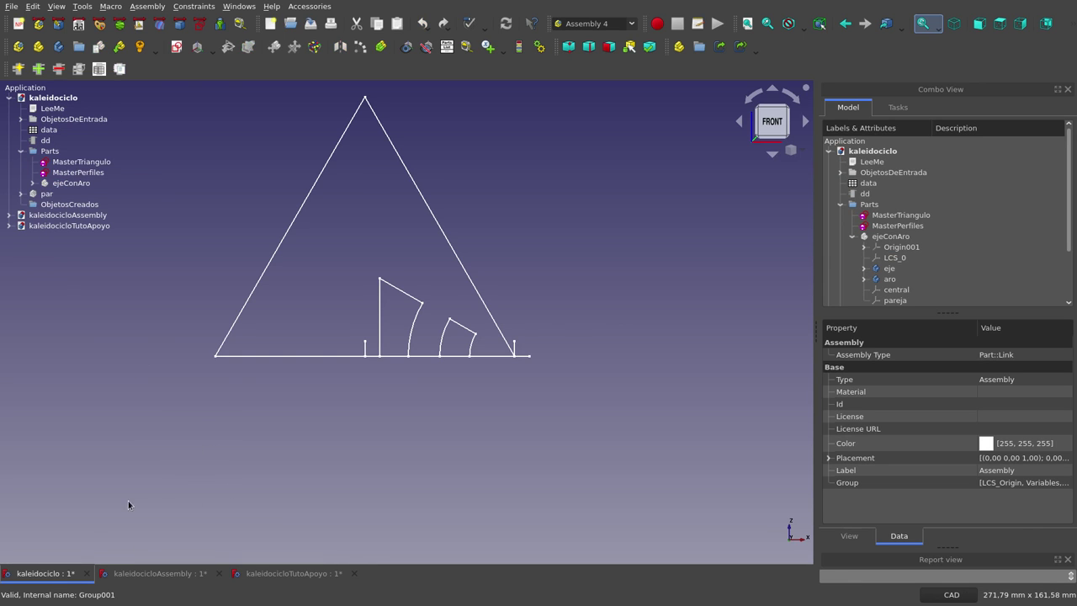
{"action": "left_click", "coordinate": [87, 172]}
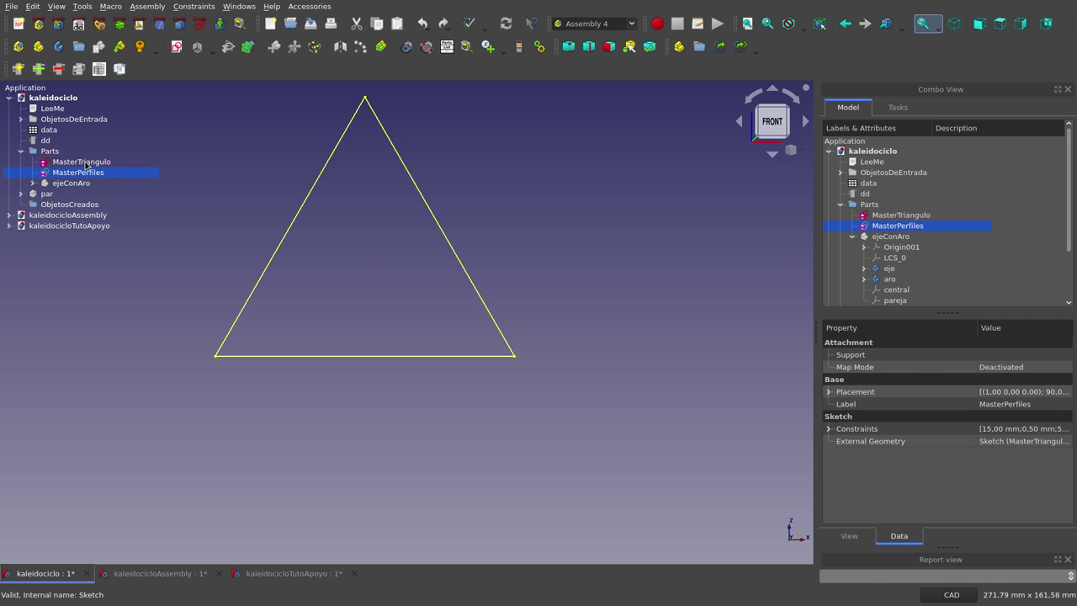
{"action": "left_click", "coordinate": [84, 163]}
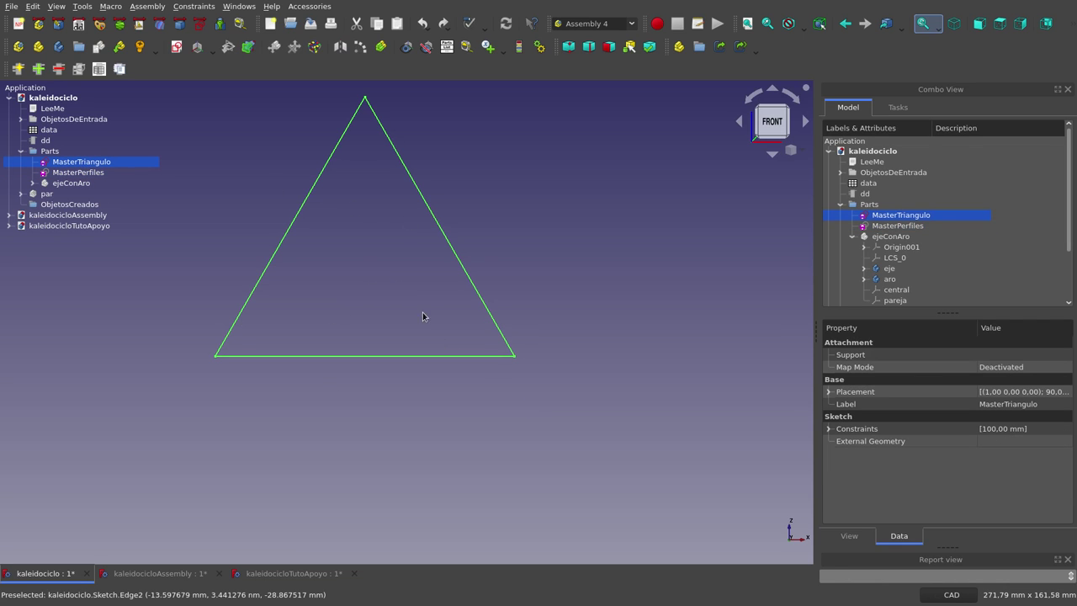
{"action": "left_click", "coordinate": [295, 574]}
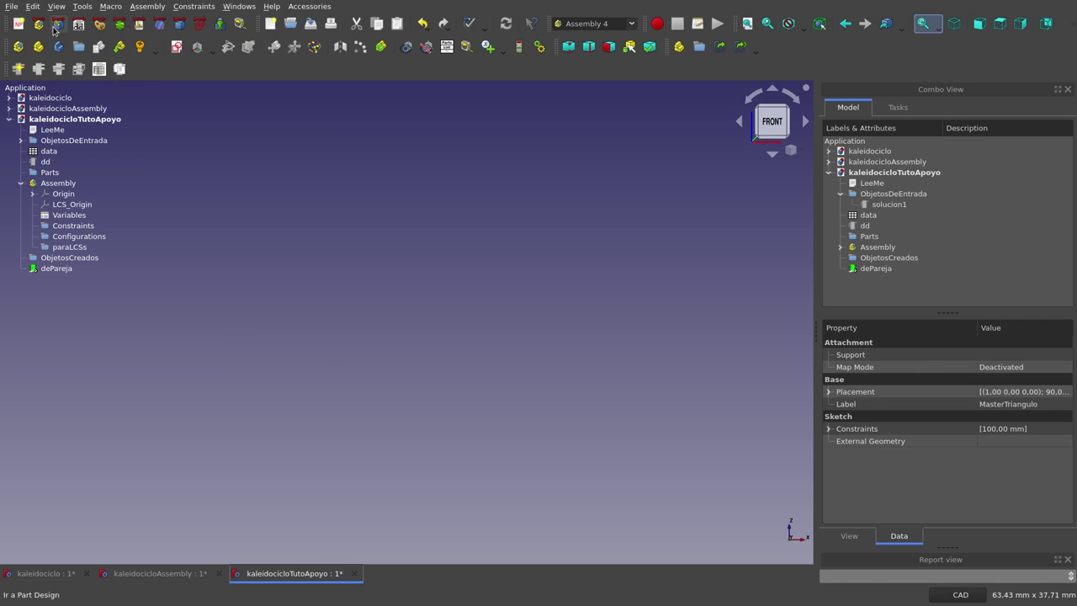
{"action": "left_click", "coordinate": [57, 26]}
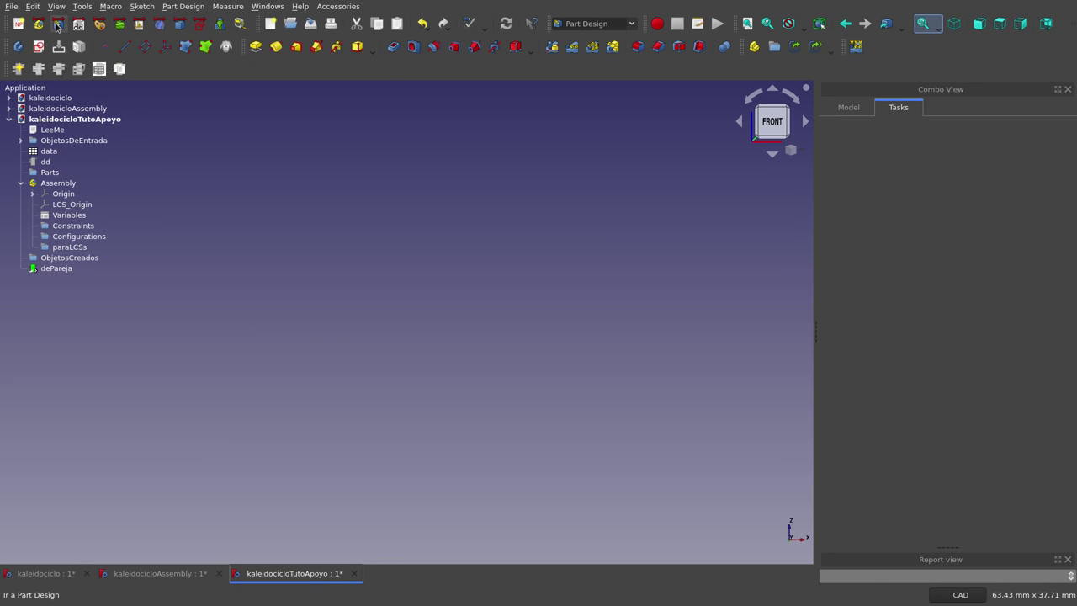
{"action": "left_click", "coordinate": [206, 47]}
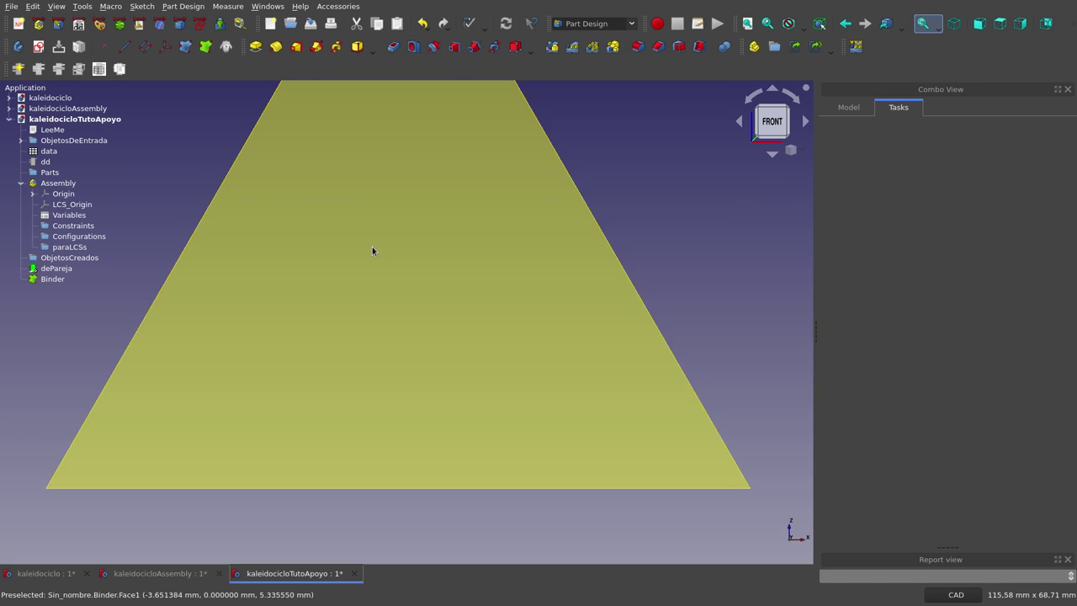
{"action": "scroll", "coordinate": [372, 250], "scroll_direction": "down", "scroll_amount": 1}
{"action": "scroll", "coordinate": [371, 250], "scroll_direction": "down", "scroll_amount": 1}
{"action": "scroll", "coordinate": [409, 361], "scroll_direction": "down", "scroll_amount": 1}
{"action": "scroll", "coordinate": [421, 400], "scroll_direction": "down", "scroll_amount": 1}
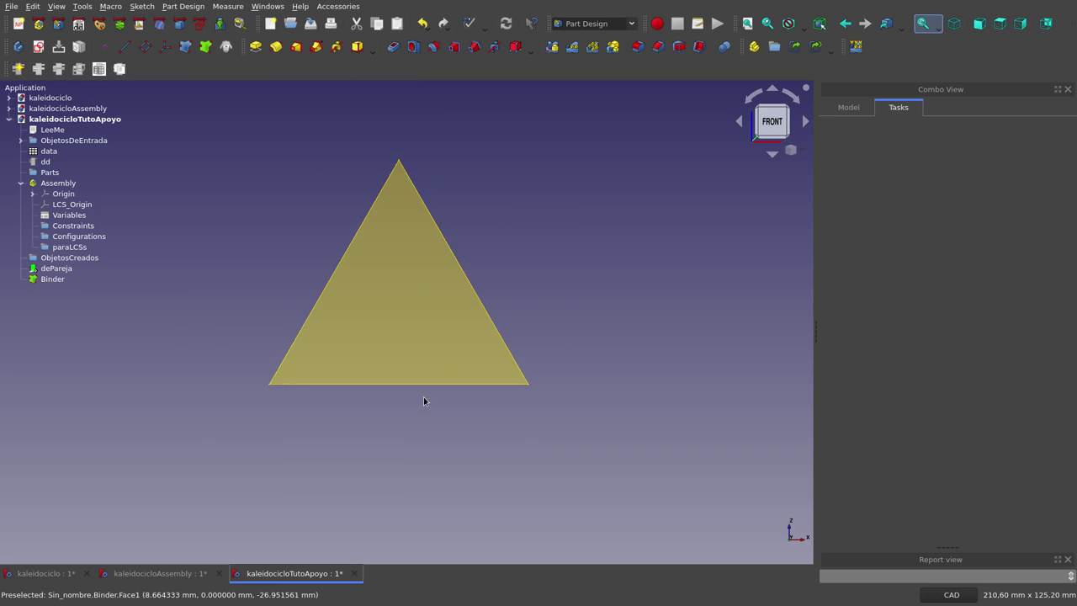
{"action": "scroll", "coordinate": [423, 400], "scroll_direction": "down", "scroll_amount": 1}
{"action": "scroll", "coordinate": [395, 221], "scroll_direction": "up", "scroll_amount": 2}
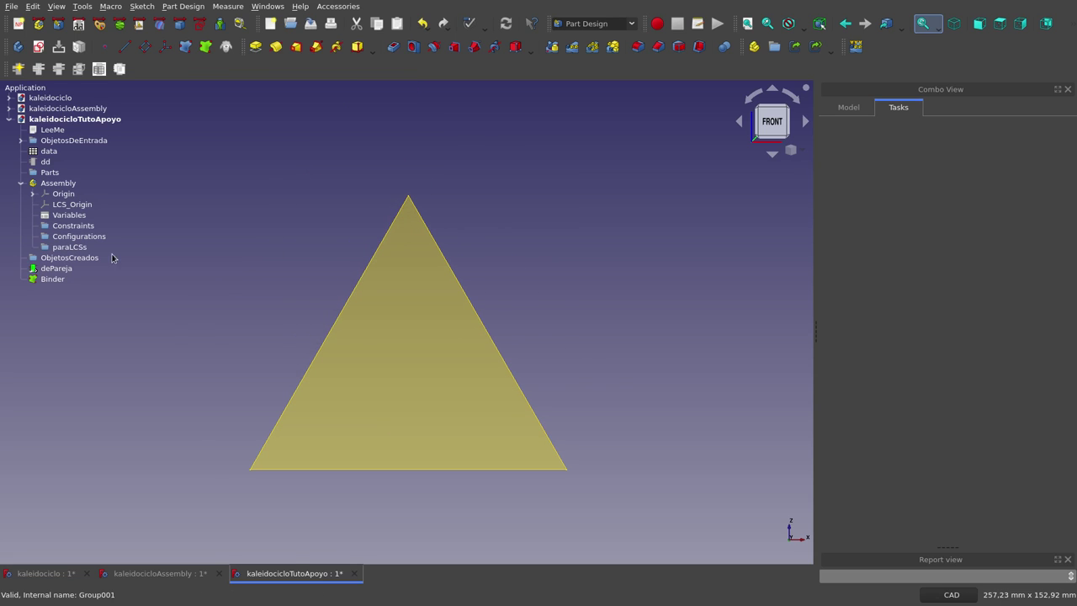
Rename the new Binder to trianguloMaestro
{"action": "left_click", "coordinate": [54, 279]}
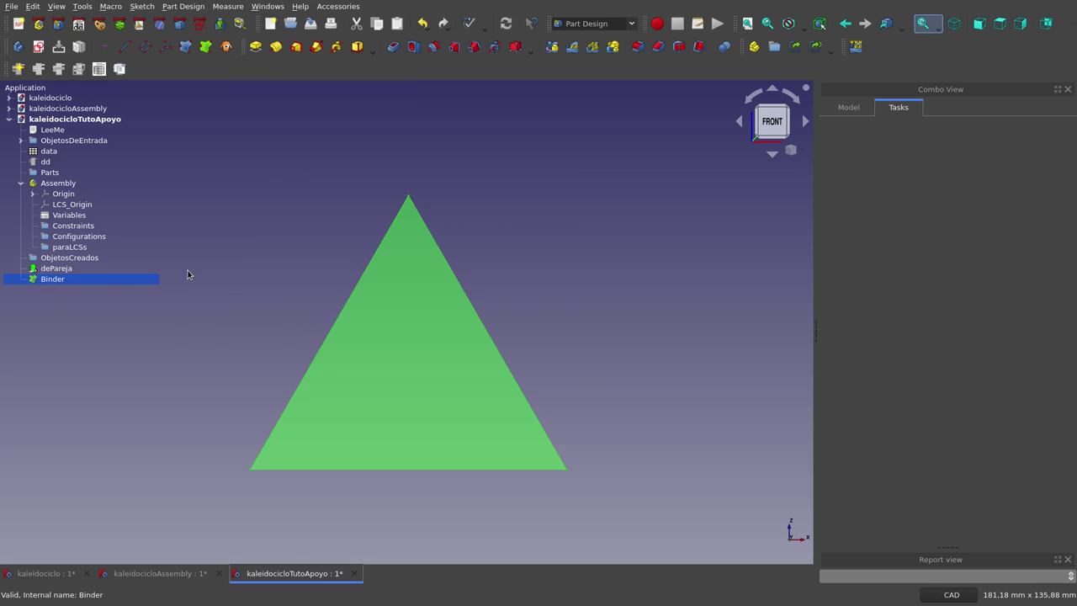
{"action": "left_click", "coordinate": [848, 106]}
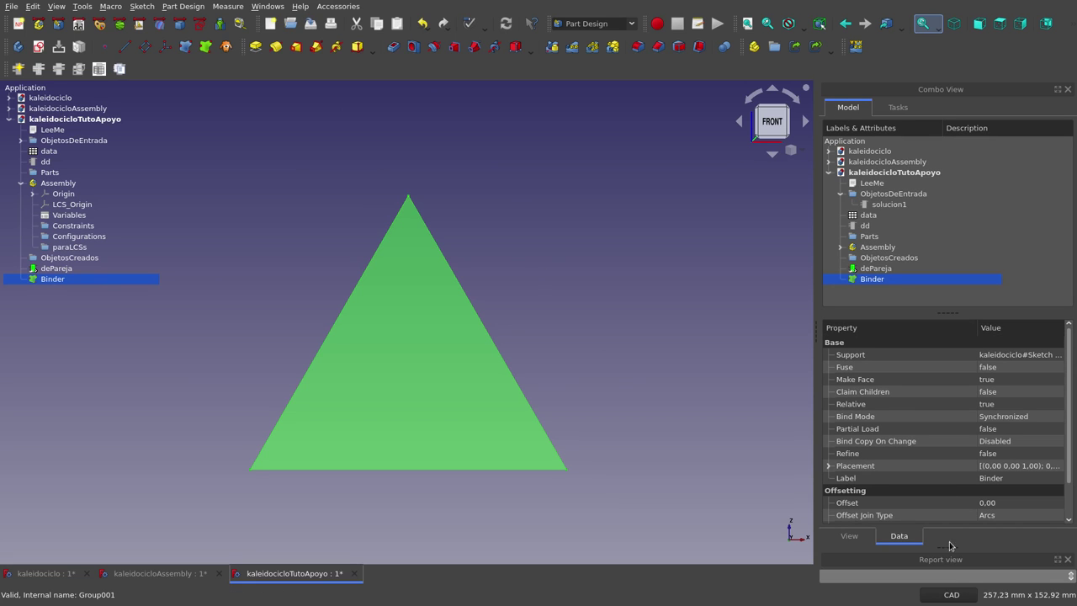
{"action": "left_click", "coordinate": [1001, 478]}
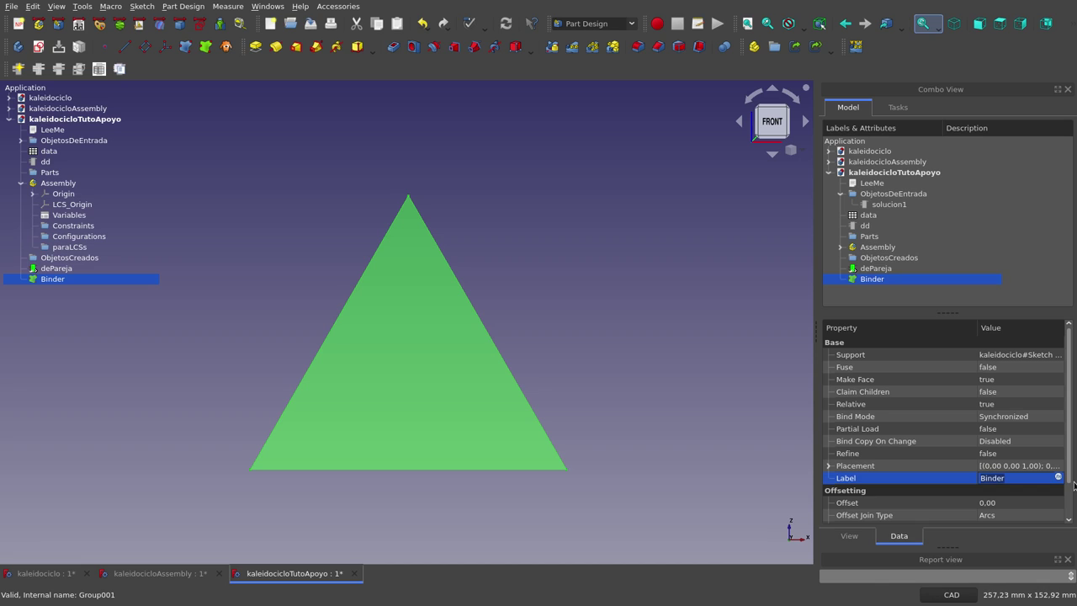
{"action": "key", "text": "ctrl+a"}
{"action": "type", "text": "triang"}
{"action": "type", "text": "uloM"}
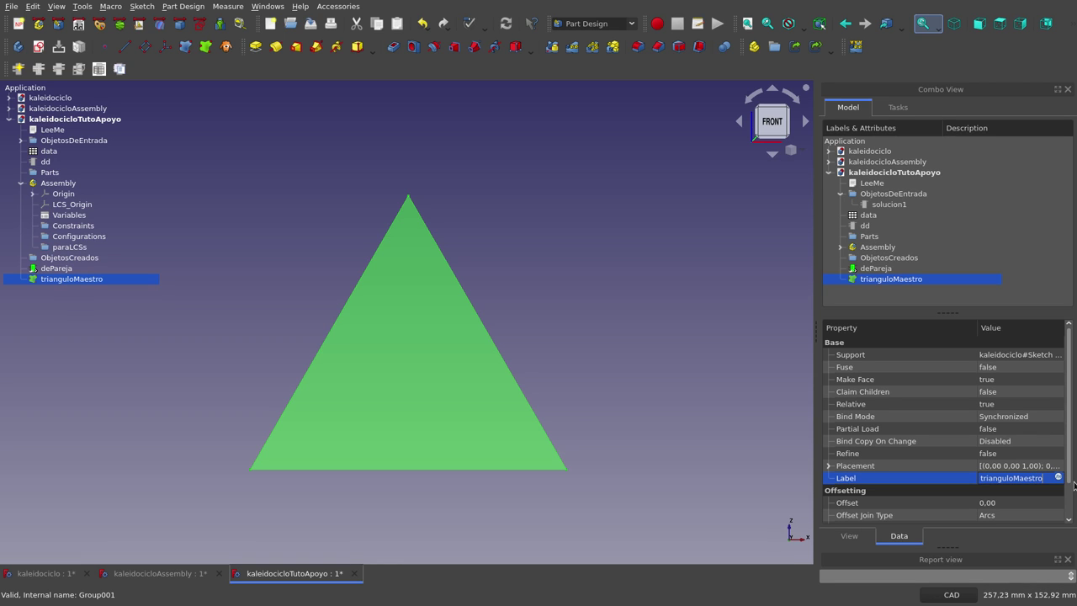
{"action": "key", "text": "Return"}
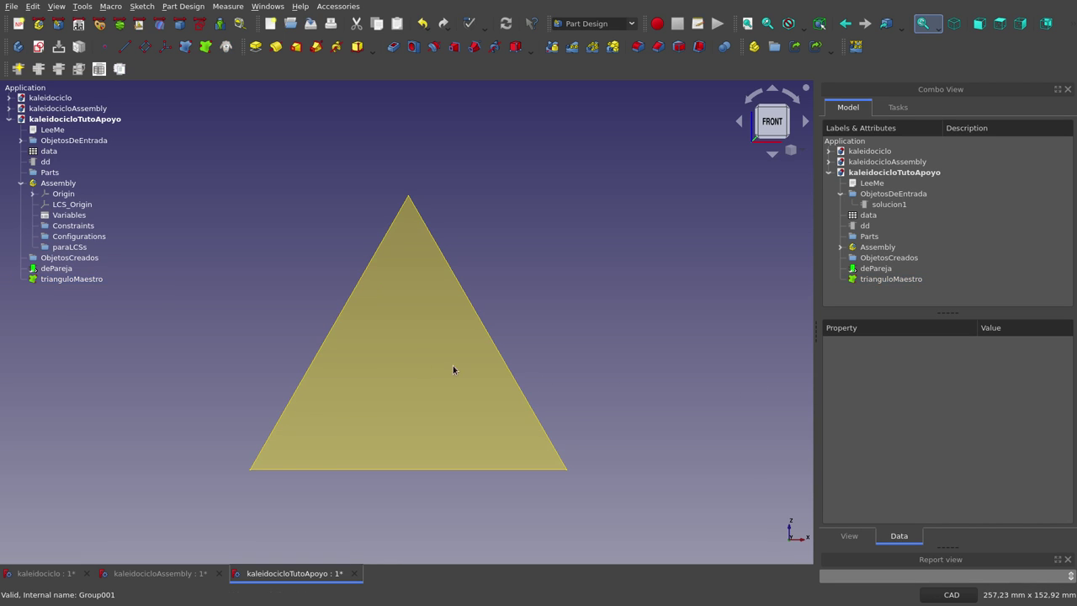
Set trianguloMaestro's Make Face property to false so it shows as an outline
{"action": "left_click", "coordinate": [72, 280]}
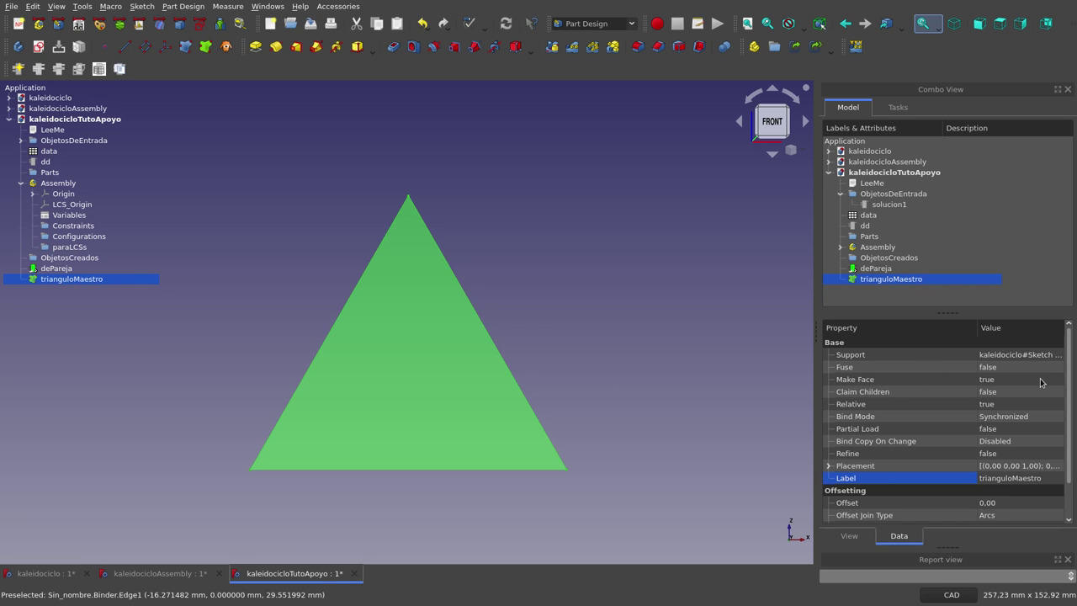
{"action": "left_click", "coordinate": [1041, 382]}
{"action": "left_click", "coordinate": [1041, 380]}
{"action": "left_click", "coordinate": [1010, 368]}
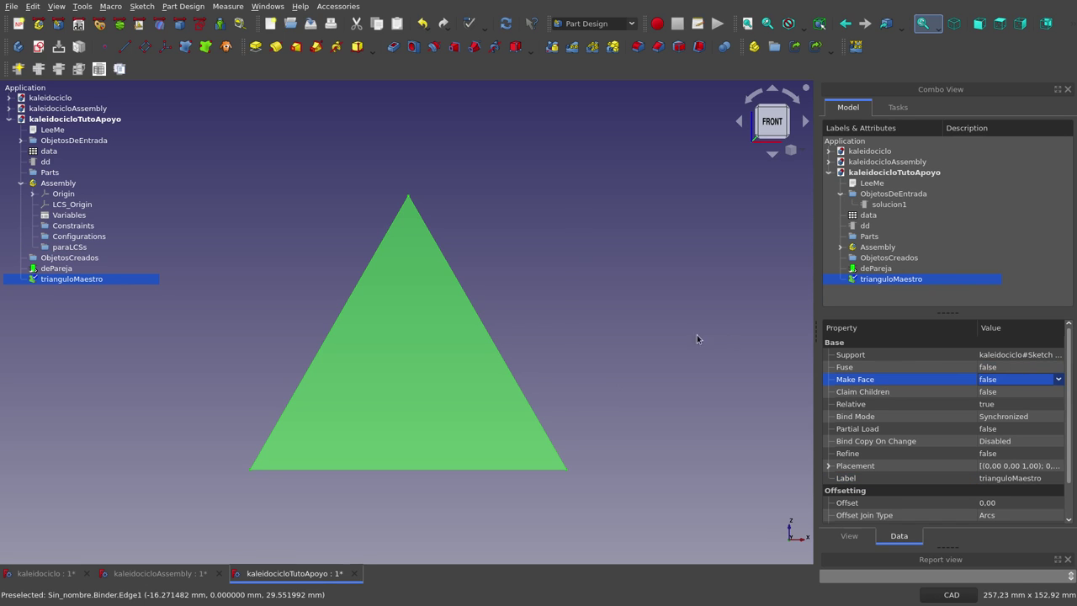
In kaleidociclo, hide MasterTriangulo, show MasterPerfiles and pick its short vertical edge
{"action": "left_click", "coordinate": [48, 575]}
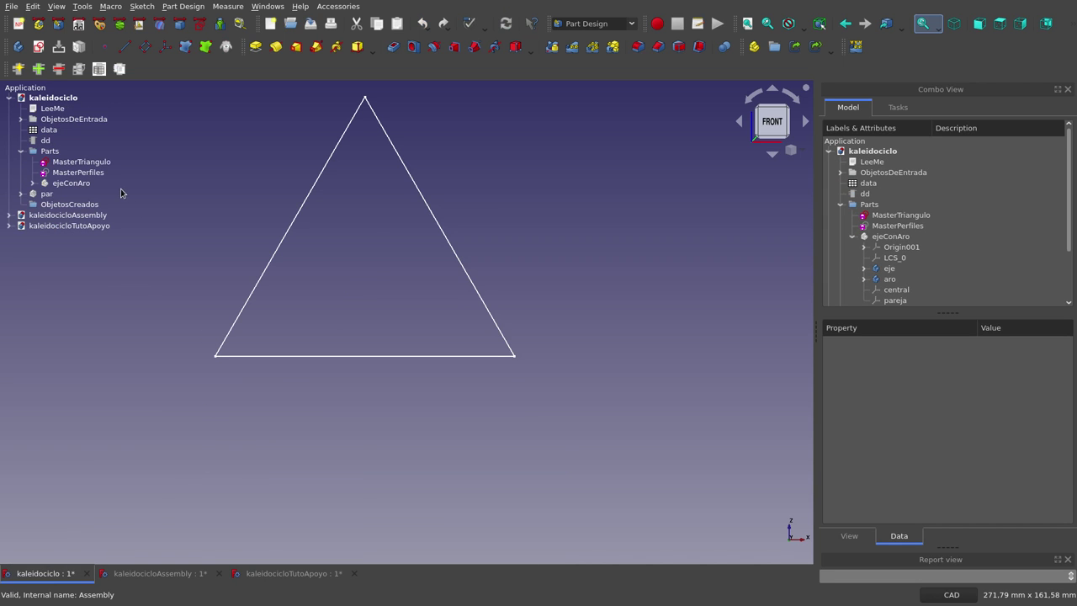
{"action": "left_click", "coordinate": [100, 164]}
{"action": "key", "text": "space"}
{"action": "left_click", "coordinate": [101, 173]}
{"action": "key", "text": "space"}
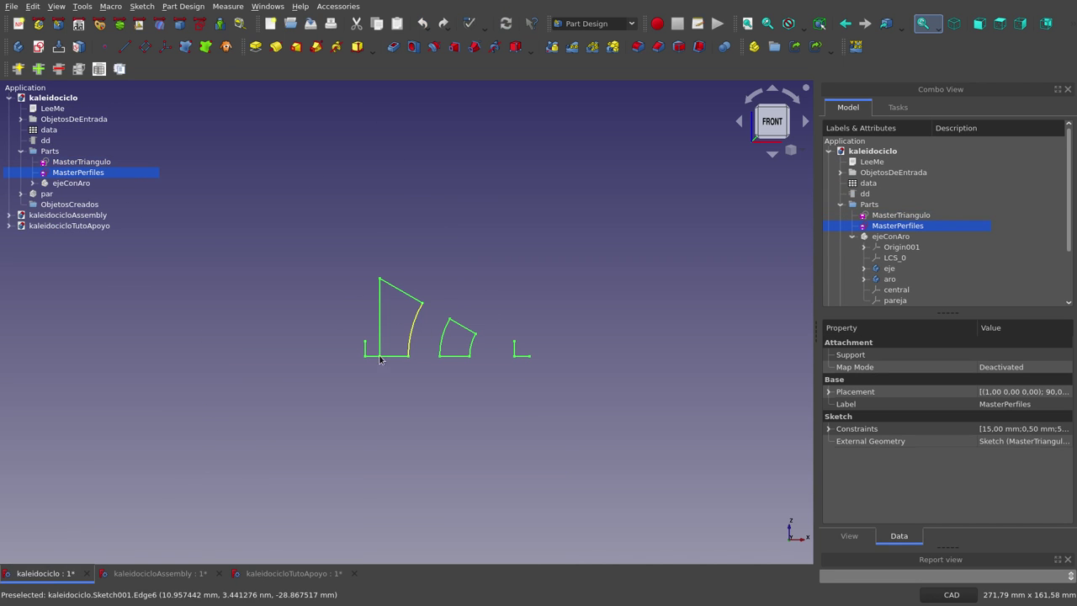
{"action": "scroll", "coordinate": [362, 376], "scroll_direction": "up", "scroll_amount": 3}
{"action": "scroll", "coordinate": [355, 371], "scroll_direction": "up", "scroll_amount": 3}
{"action": "left_click", "coordinate": [313, 280]}
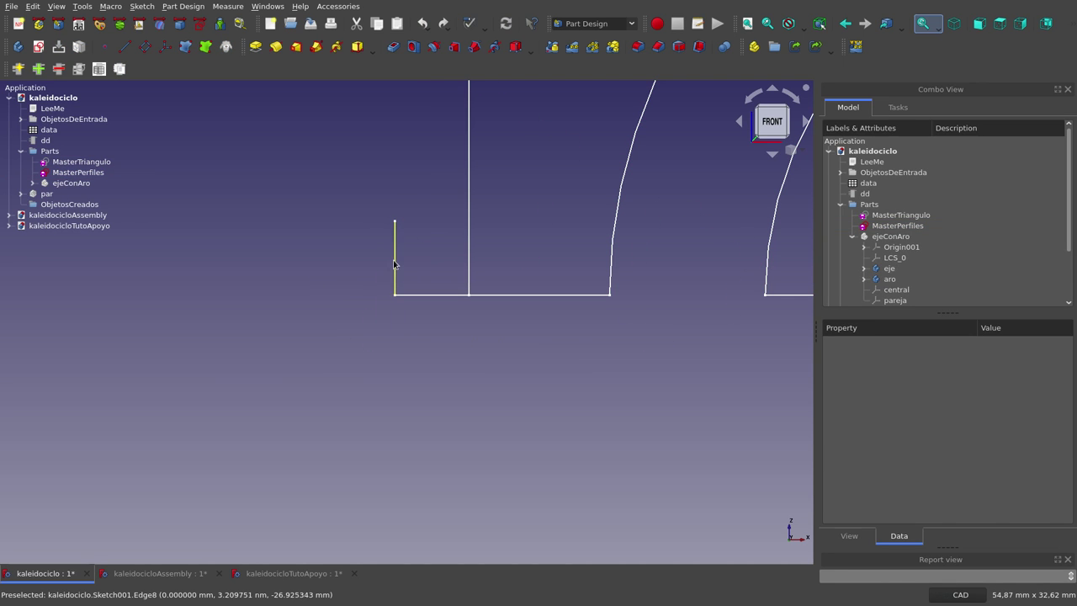
{"action": "left_click", "coordinate": [395, 261]}
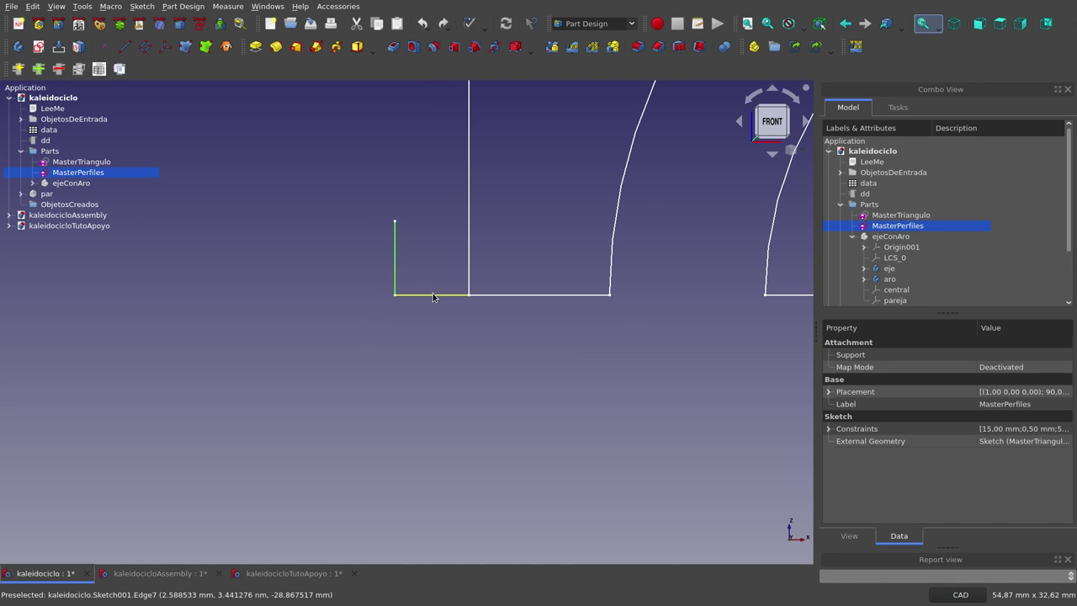
Create a shape binder from that edge in kaleidocicloTutoApoyo, rename it central, and select both binders
{"action": "left_click", "coordinate": [292, 573]}
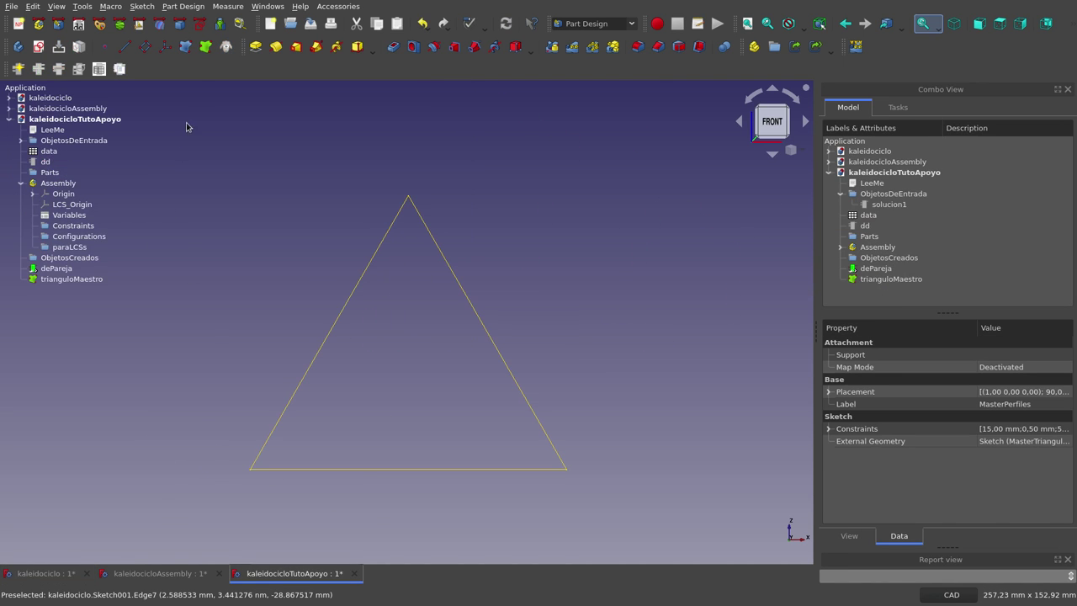
{"action": "left_click", "coordinate": [205, 48]}
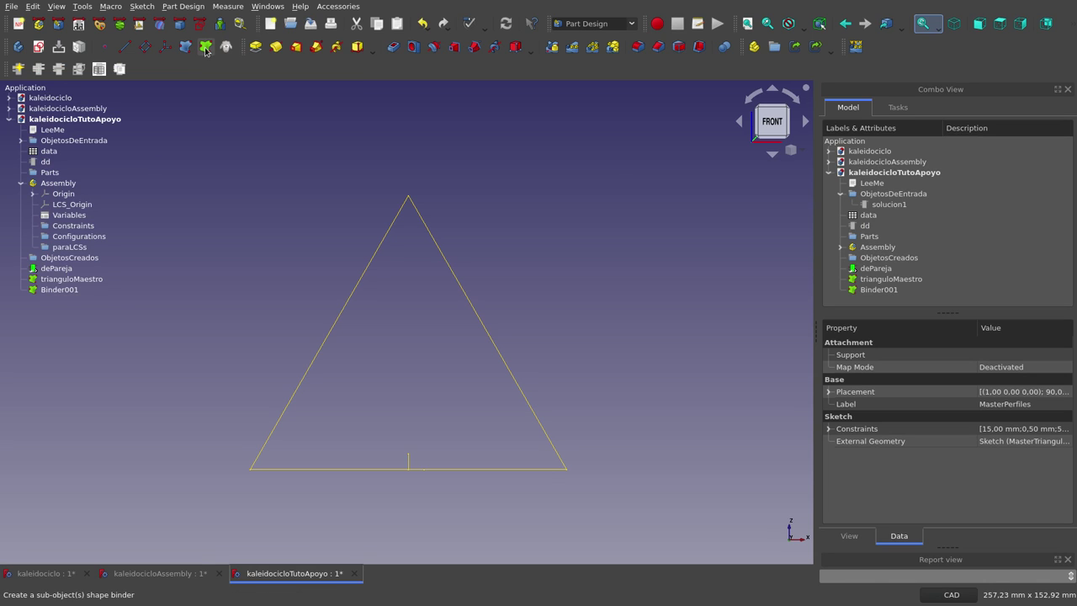
{"action": "left_click", "coordinate": [75, 288]}
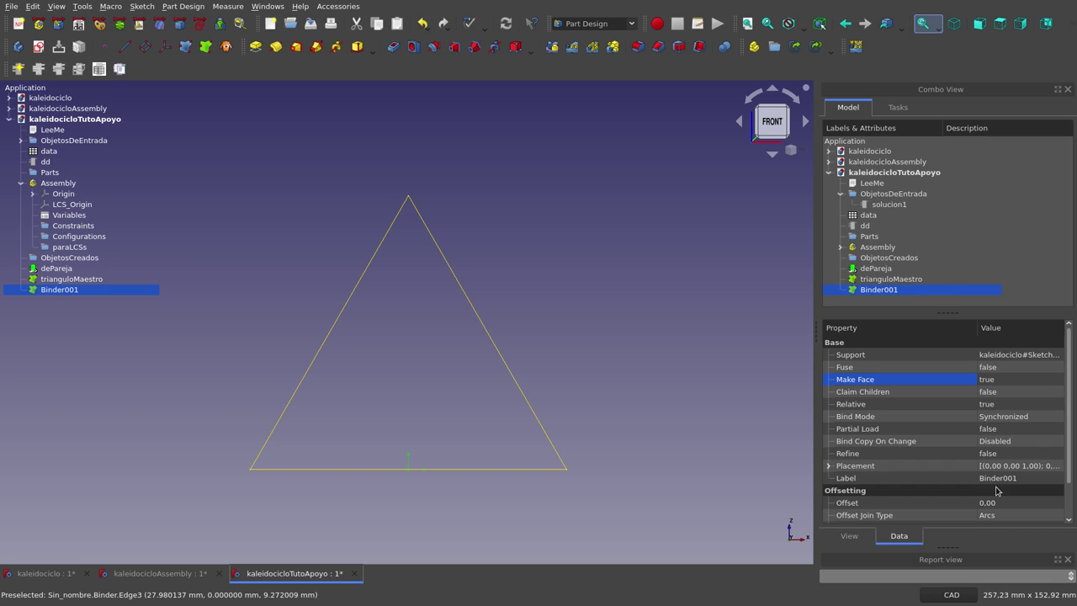
{"action": "left_click", "coordinate": [1009, 478]}
{"action": "type", "text": "Ce"}
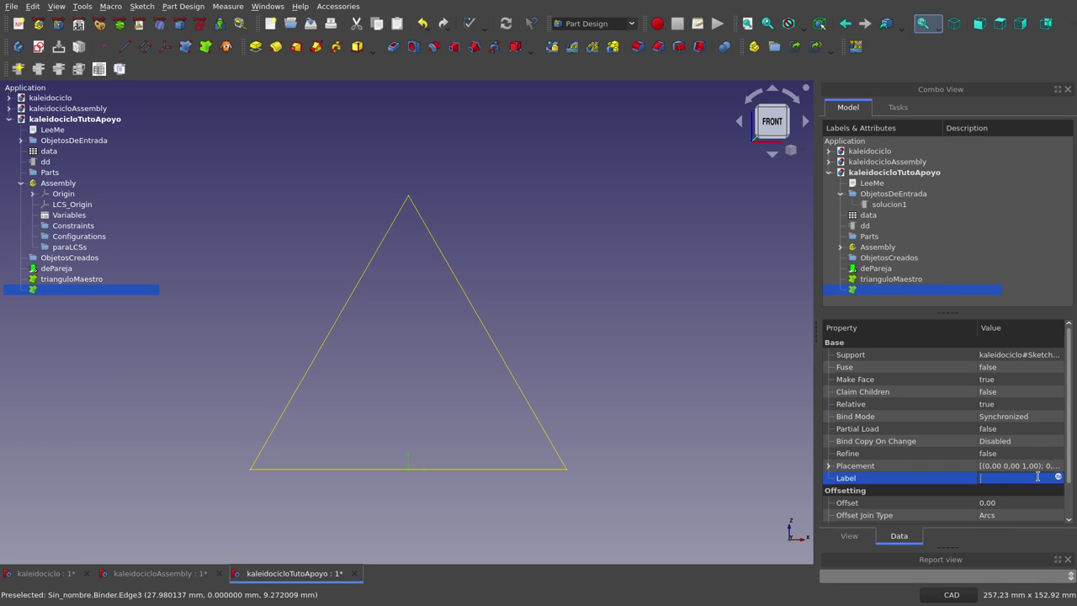
{"action": "type", "text": "tyra"}
{"action": "key", "text": "BackSpace"}
{"action": "key", "text": "BackSpace"}
{"action": "left_click", "coordinate": [694, 382]}
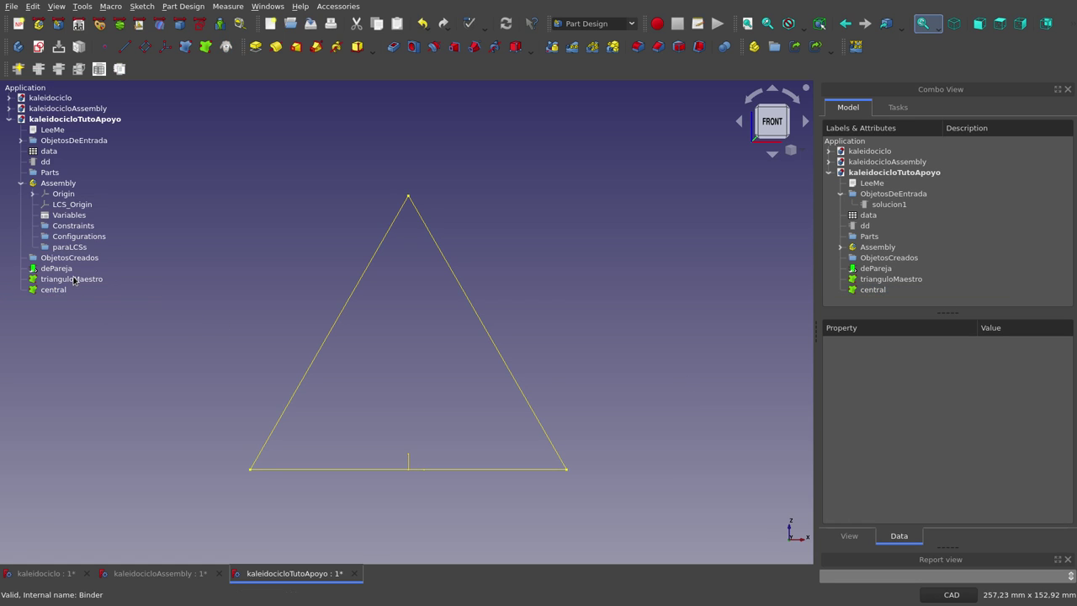
{"action": "left_click", "coordinate": [74, 280]}
{"action": "left_click", "coordinate": [59, 290], "text": "ctrl"}
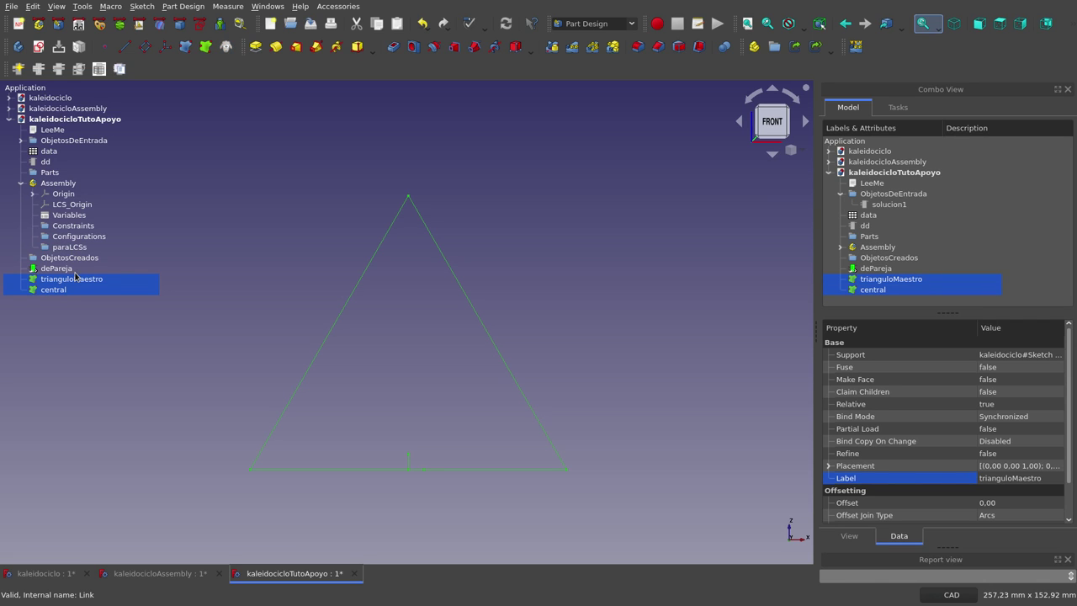
Drag trianguloMaestro and central into the Assembly's paraLCSs folder and verify its contents
{"action": "left_click_drag", "start_coordinate": [74, 280], "coordinate": [69, 246]}
{"action": "left_click", "coordinate": [215, 239]}
{"action": "left_click", "coordinate": [32, 246]}
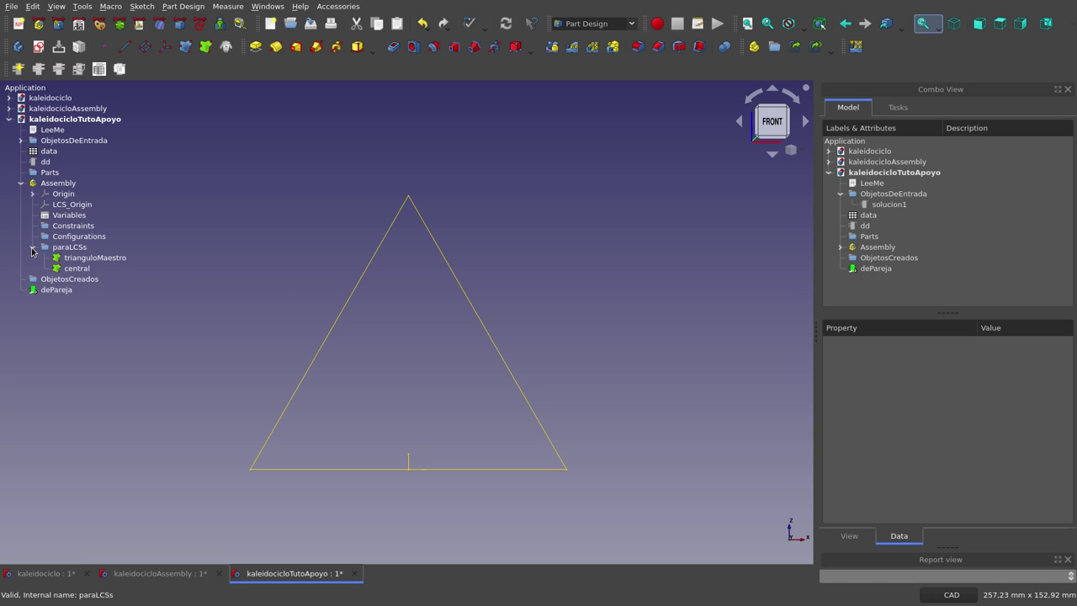
{"action": "left_click", "coordinate": [32, 247]}
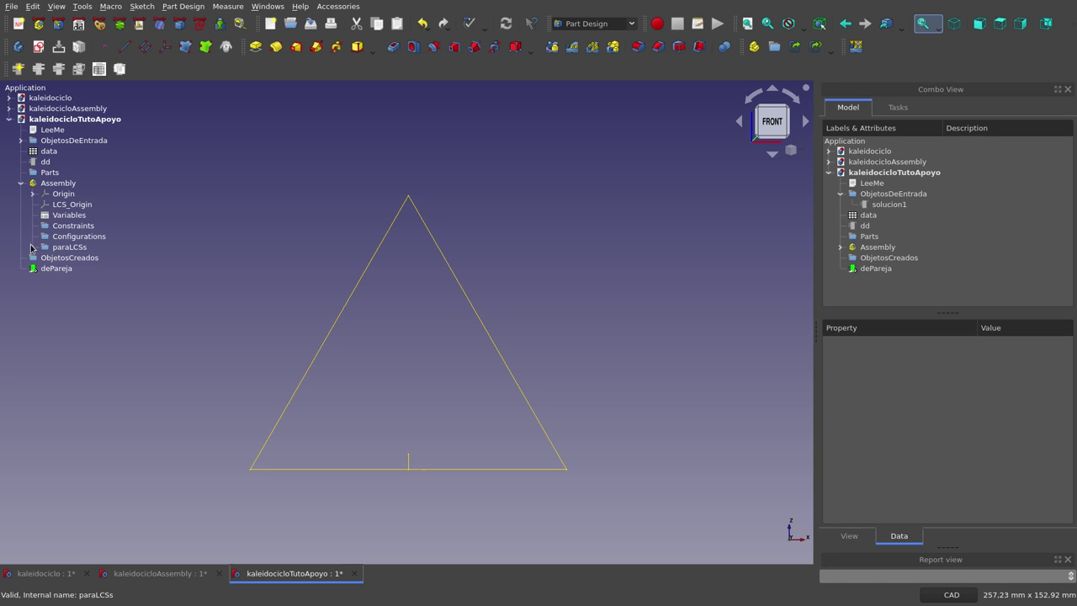
{"action": "left_click", "coordinate": [32, 247]}
{"action": "left_click", "coordinate": [74, 267]}
{"action": "left_click", "coordinate": [32, 247]}
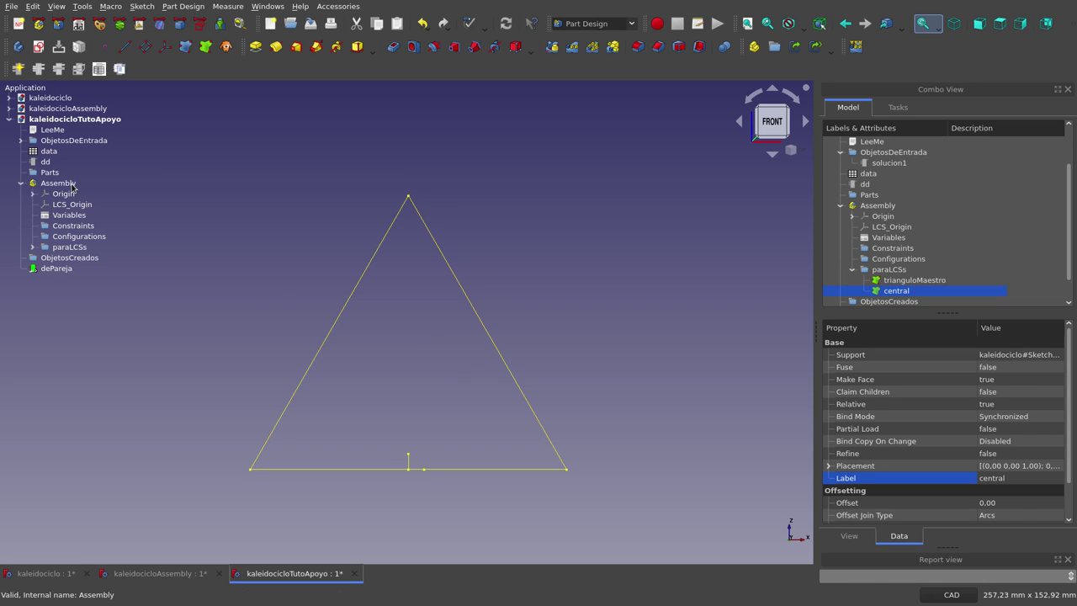
{"action": "left_click", "coordinate": [59, 183]}
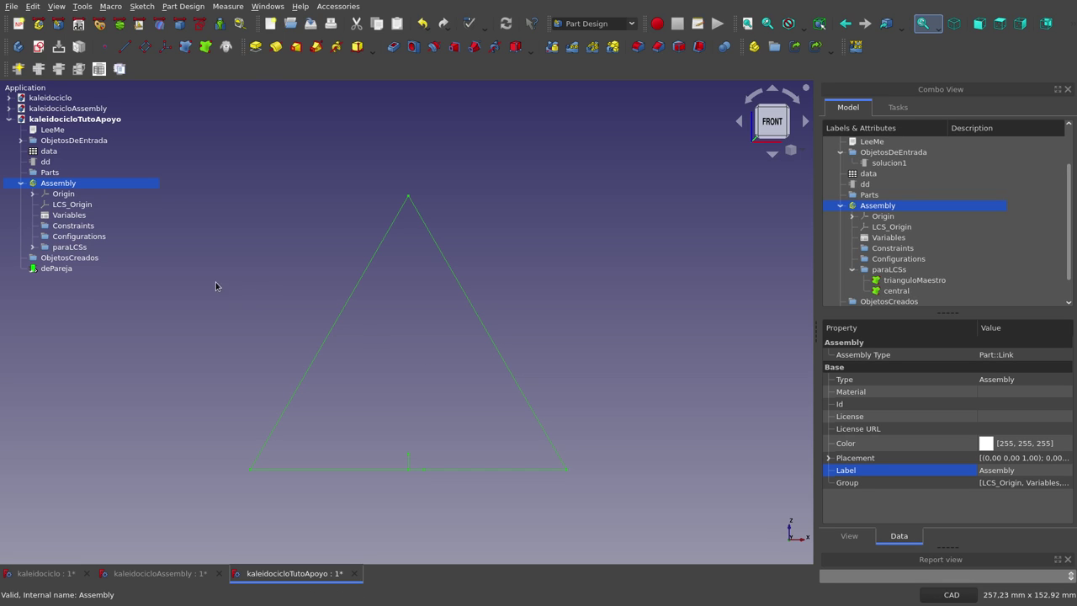
Cancel the unneeded new Body's sketch and select the Assembly to reactivate Assembly 4
{"action": "left_click", "coordinate": [39, 46]}
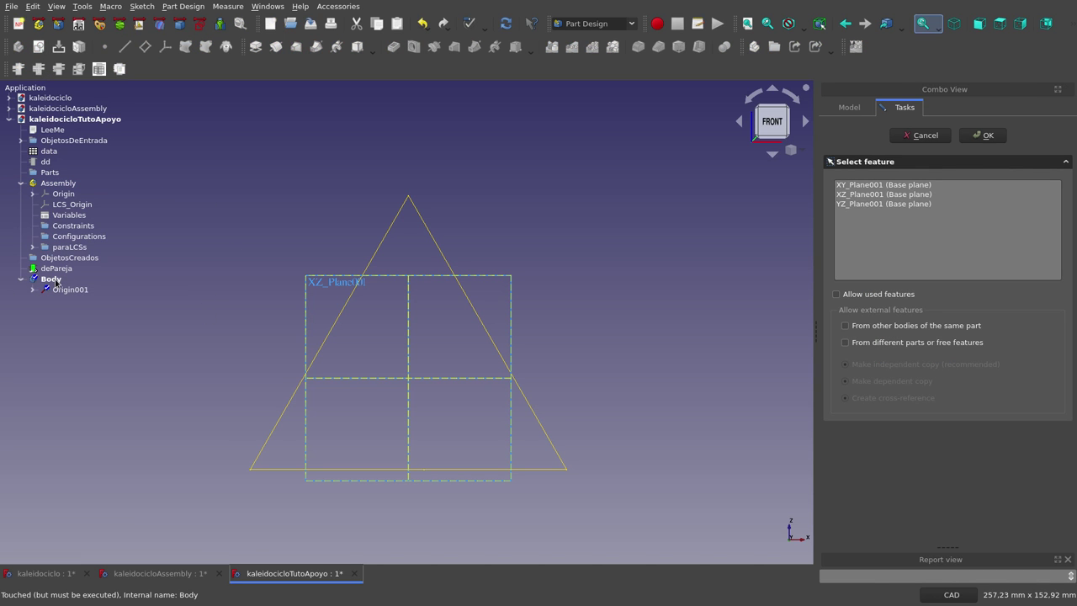
{"action": "left_click", "coordinate": [54, 282]}
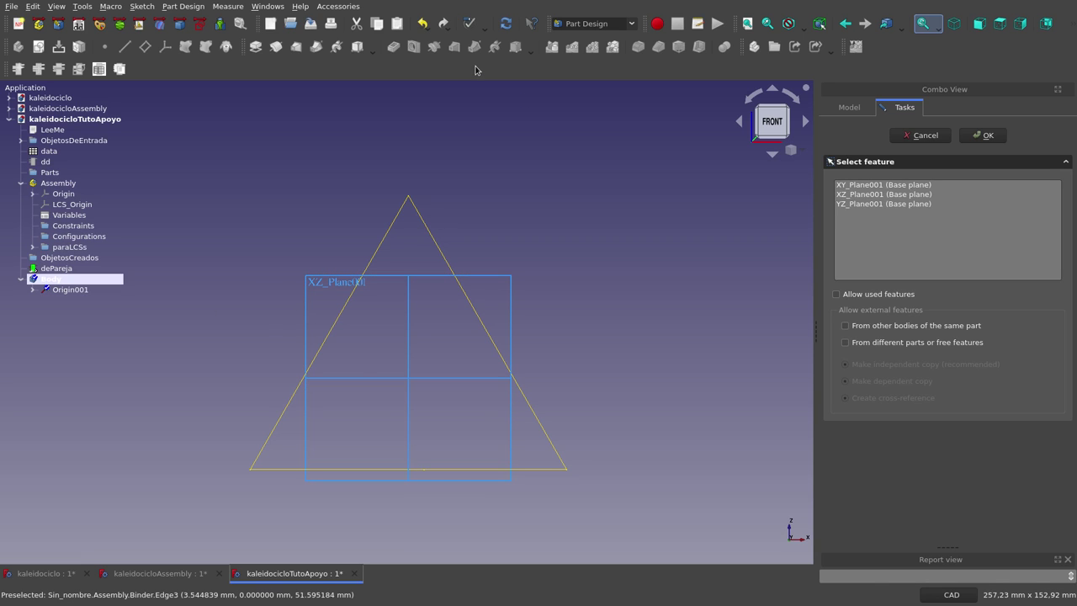
{"action": "key", "text": "Escape"}
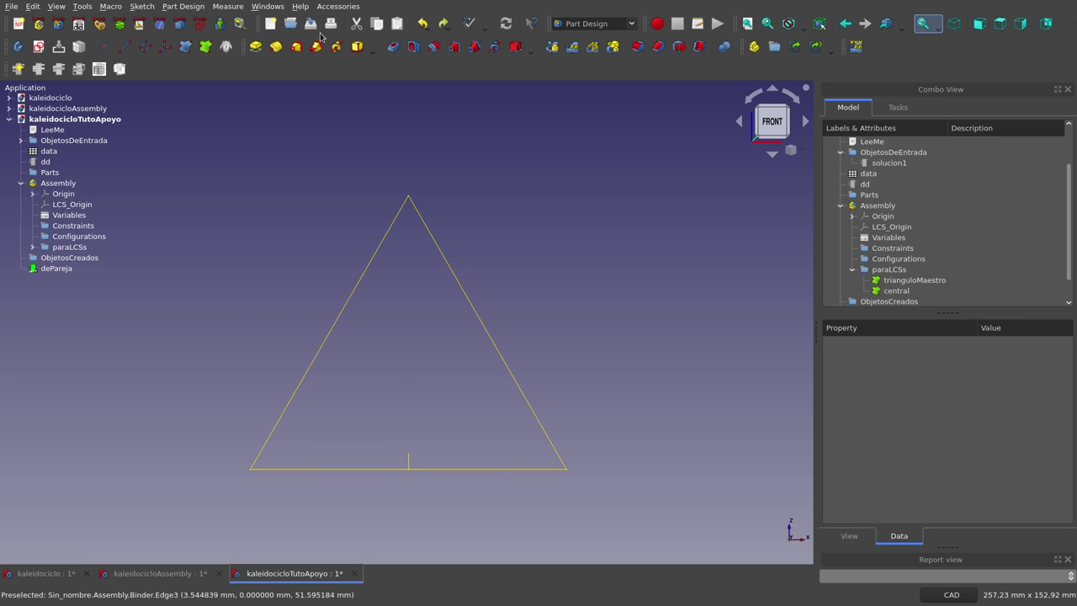
{"action": "left_click", "coordinate": [73, 187]}
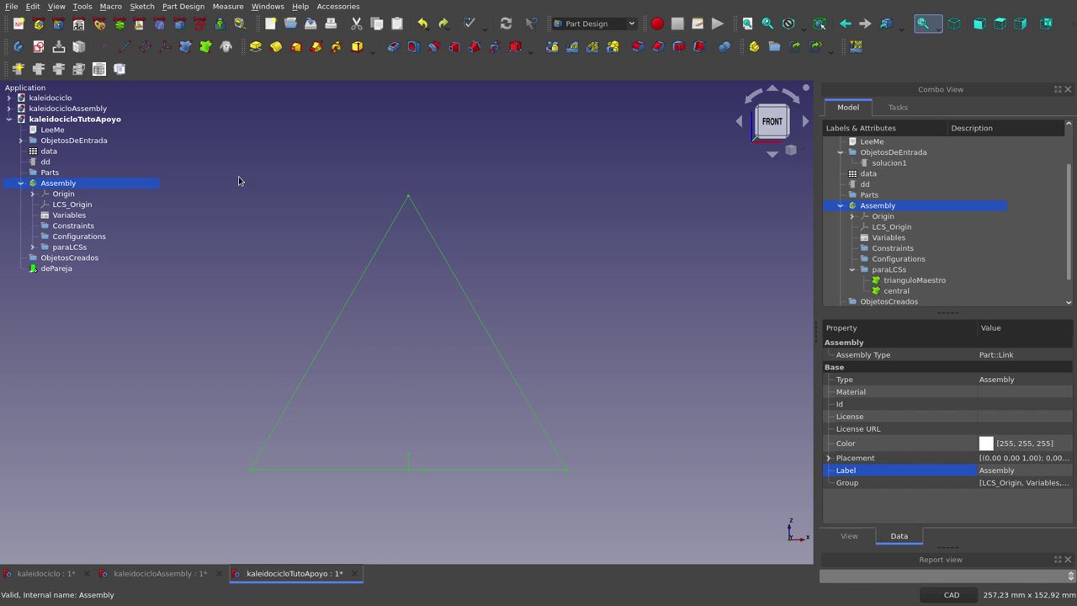
{"action": "left_click", "coordinate": [39, 28]}
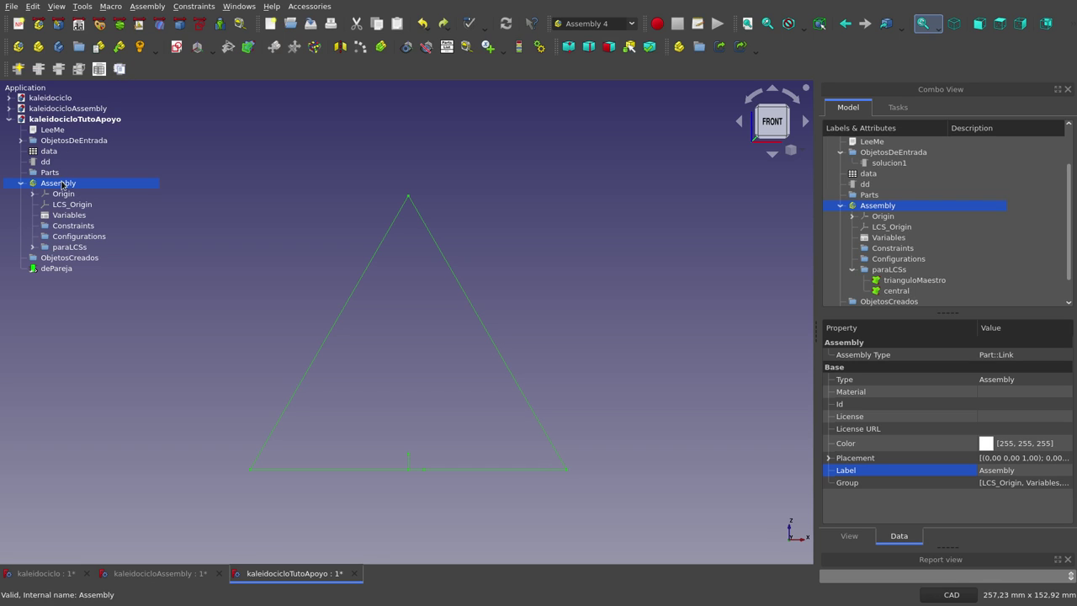
Create a new Assembly 4 sketch named paraElPrimerLCS
{"action": "left_click", "coordinate": [177, 47]}
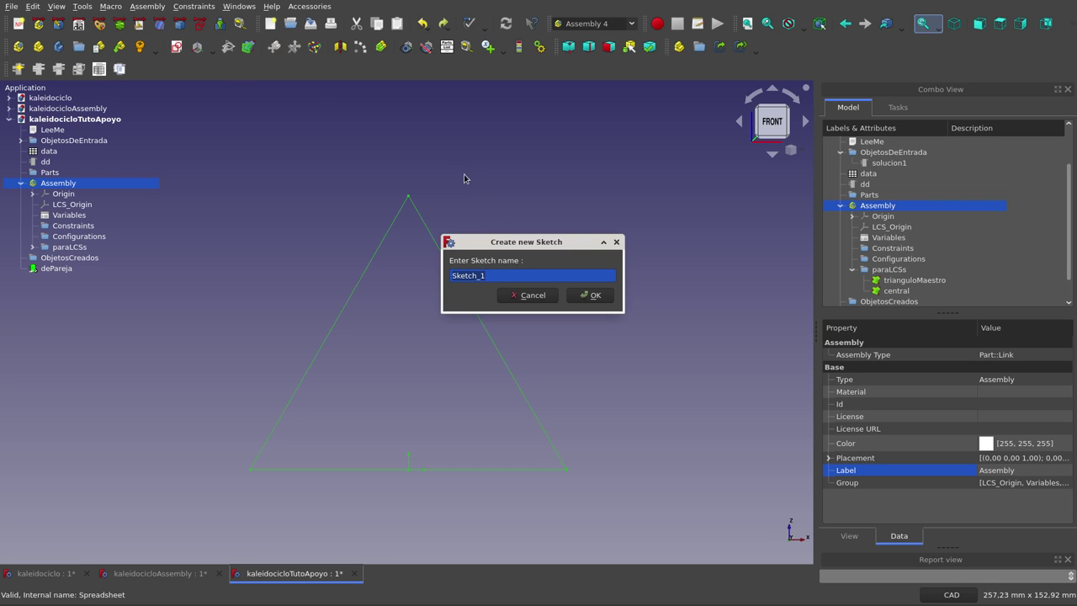
{"action": "type", "text": "pa"}
{"action": "type", "text": "r"}
{"action": "key", "text": "BackSpace"}
{"action": "type", "text": "ra"}
{"action": "type", "text": "ElP"}
{"action": "type", "text": "rimero"}
{"action": "key", "text": "BackSpace"}
{"action": "type", "text": "CS"}
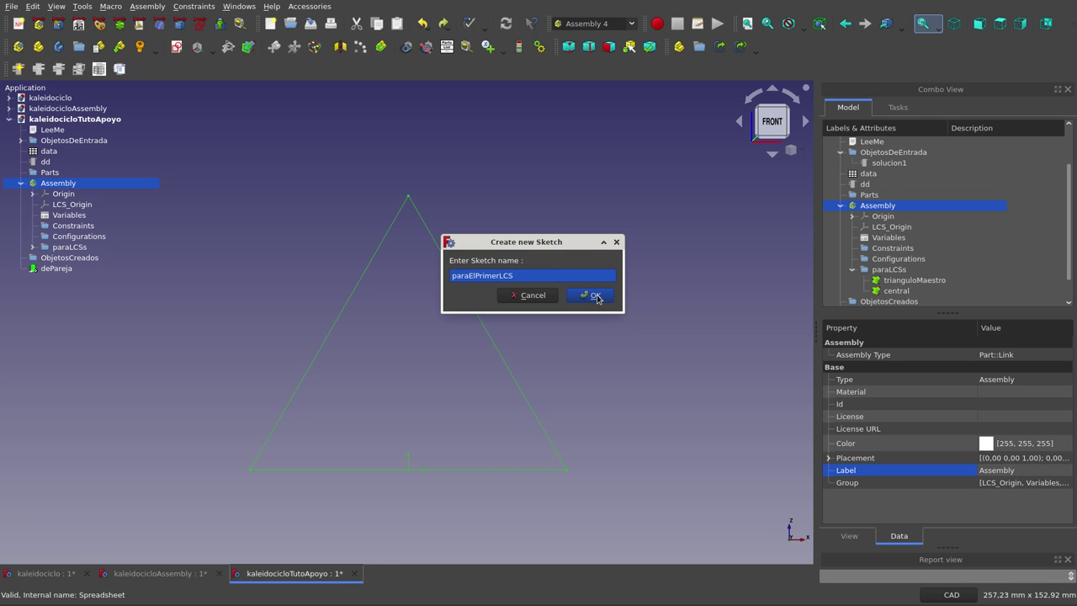
{"action": "left_click", "coordinate": [595, 295]}
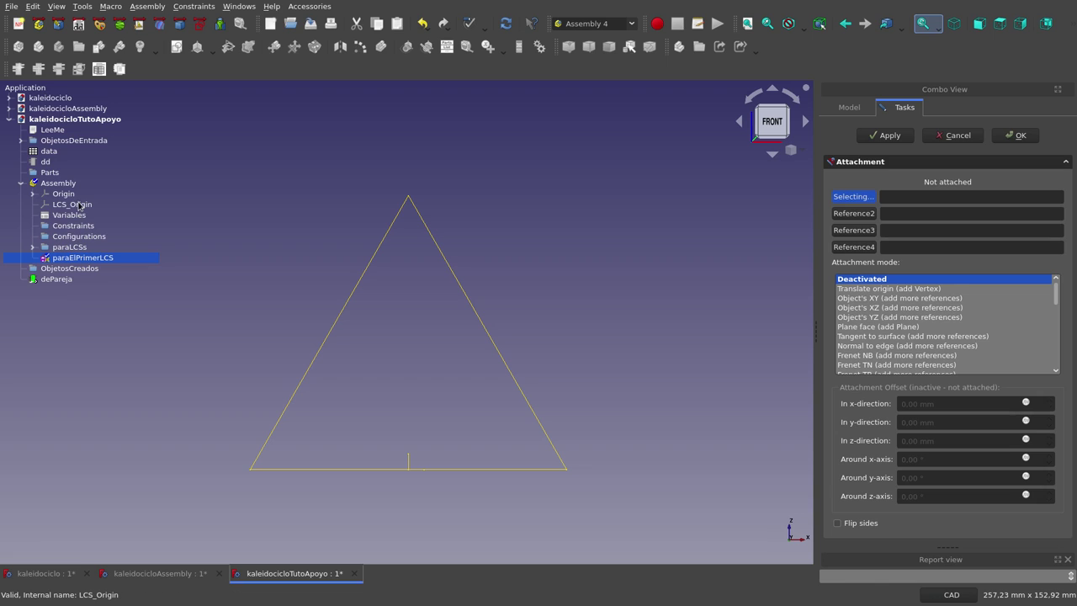
Attach paraElPrimerLCS to the trianguloMaestro binder using Object's XZ mode
{"action": "left_click", "coordinate": [77, 206]}
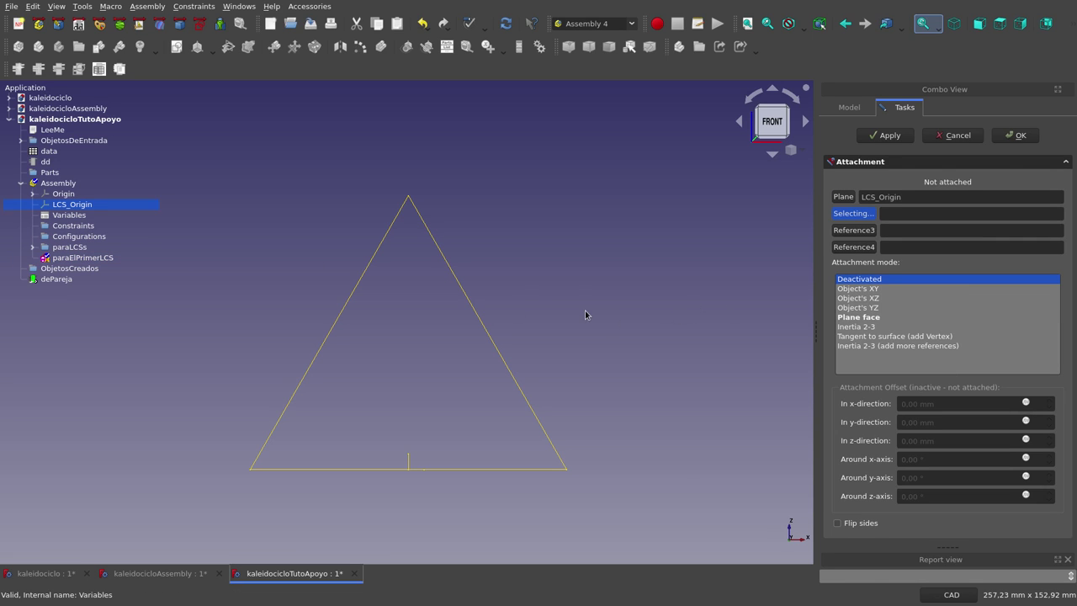
{"action": "left_click", "coordinate": [33, 247]}
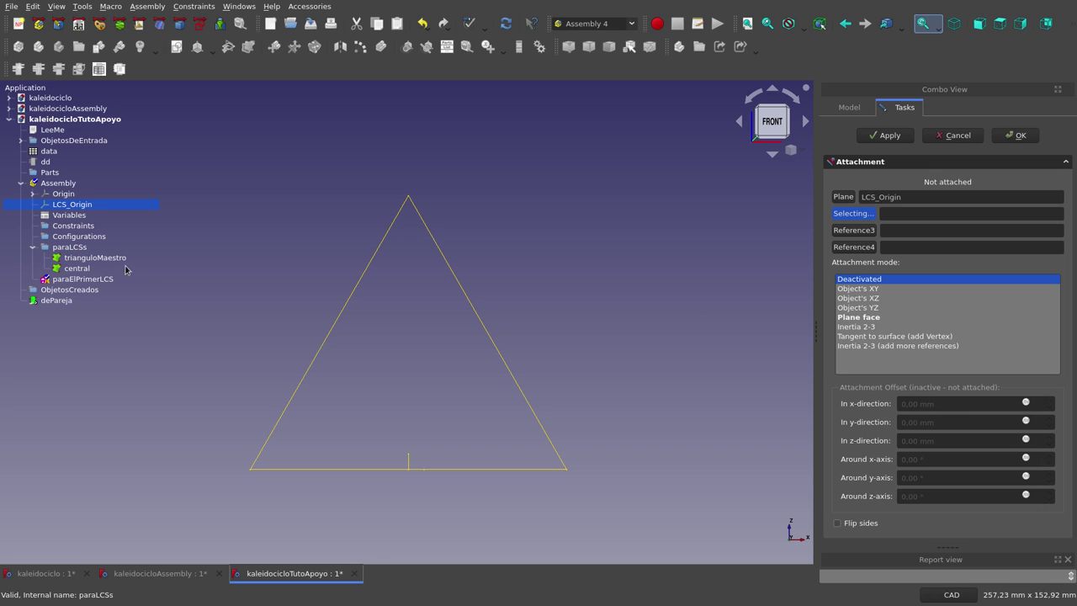
{"action": "left_click", "coordinate": [840, 198]}
{"action": "left_click", "coordinate": [86, 259]}
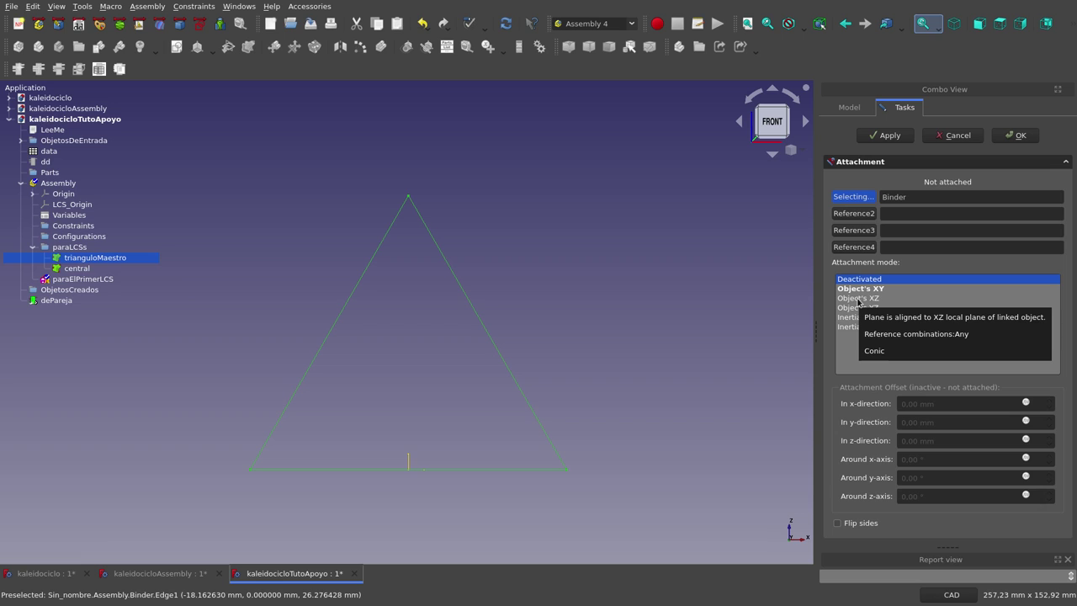
{"action": "left_click", "coordinate": [858, 299]}
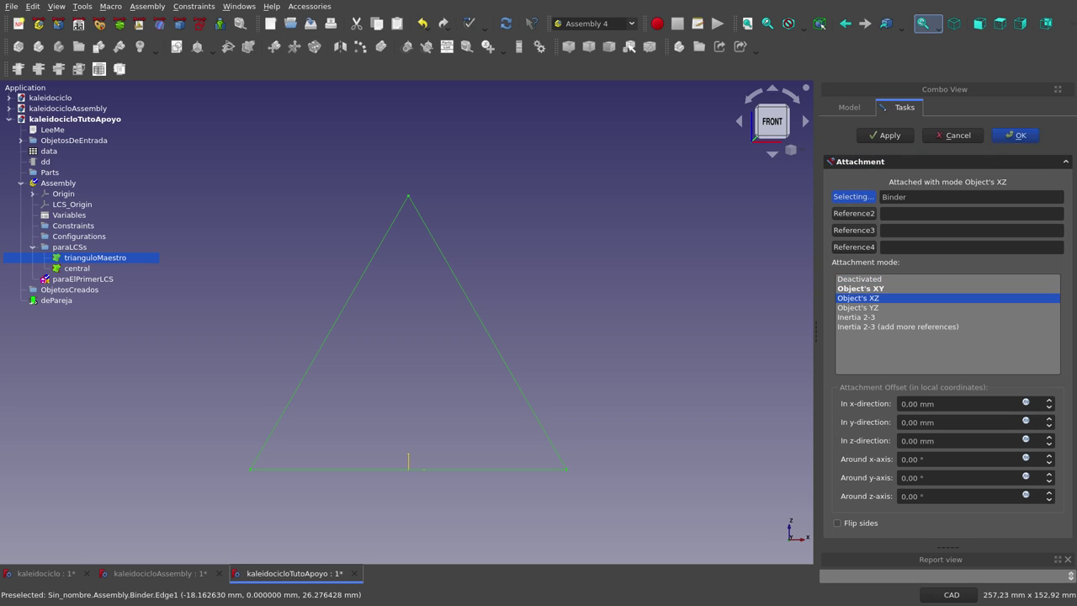
{"action": "left_click", "coordinate": [1027, 135]}
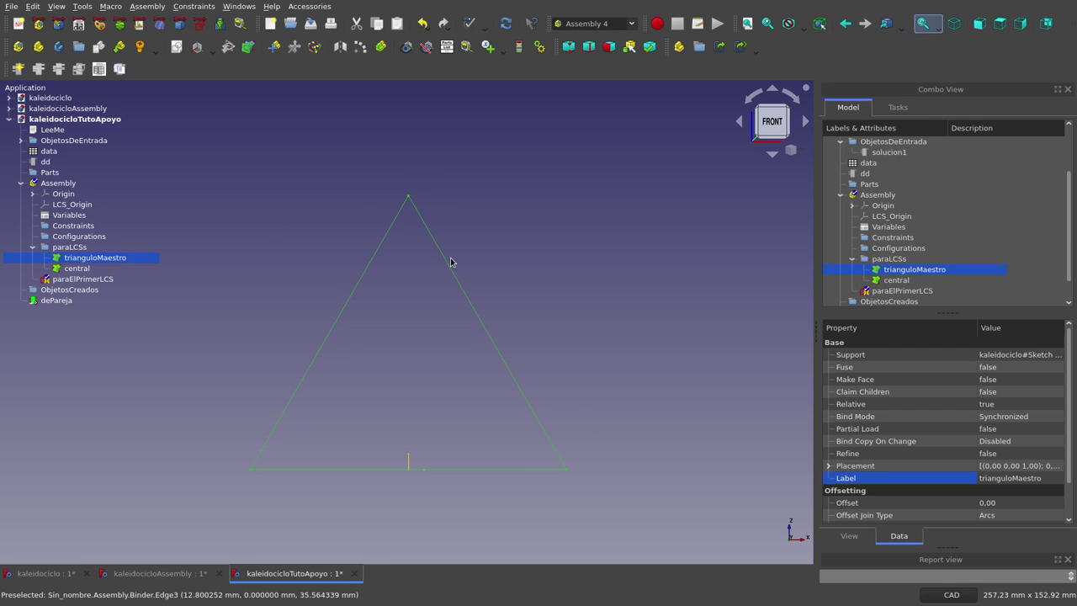
Open paraElPrimerLCS and import the triangle's left edge and the central marker as external geometry
{"action": "scroll", "coordinate": [449, 262], "scroll_direction": "down", "scroll_amount": 1}
{"action": "scroll", "coordinate": [407, 477], "scroll_direction": "up", "scroll_amount": 1}
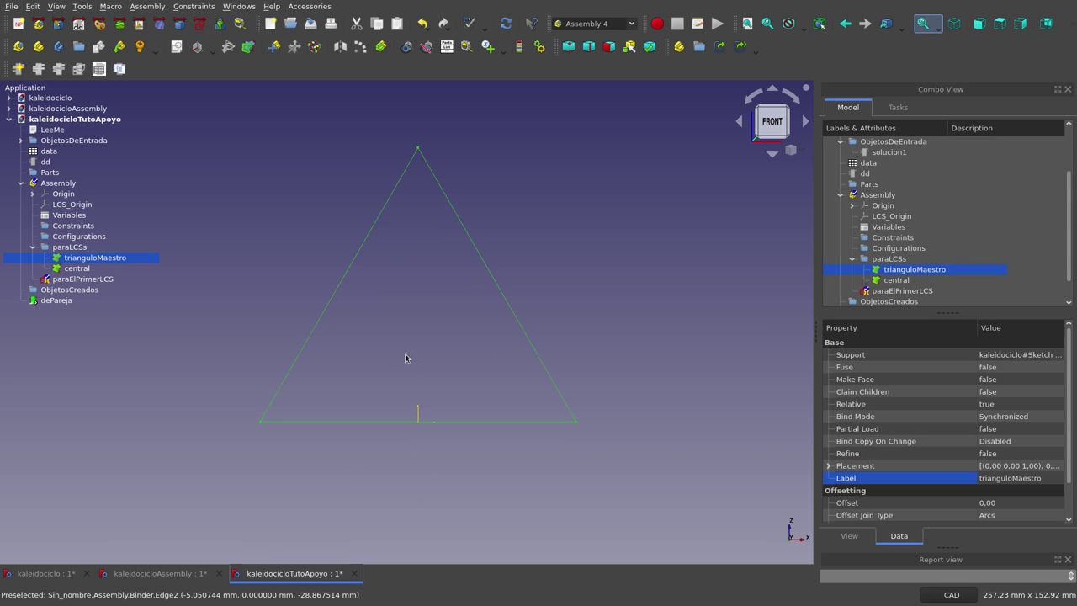
{"action": "left_click", "coordinate": [409, 360]}
{"action": "left_click", "coordinate": [72, 270]}
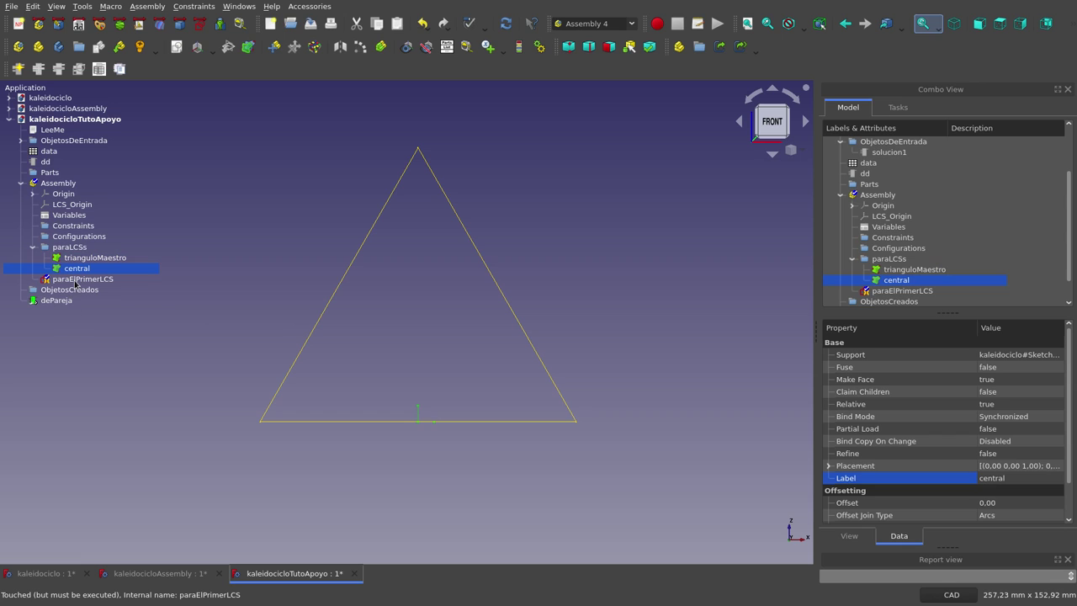
{"action": "double_click", "coordinate": [76, 280]}
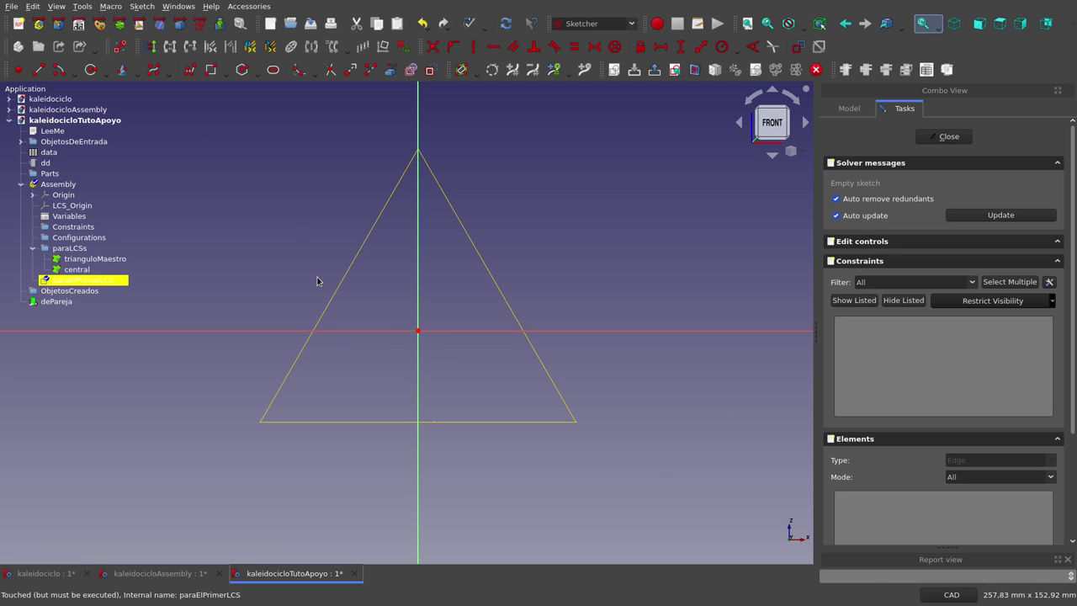
{"action": "left_click", "coordinate": [390, 69]}
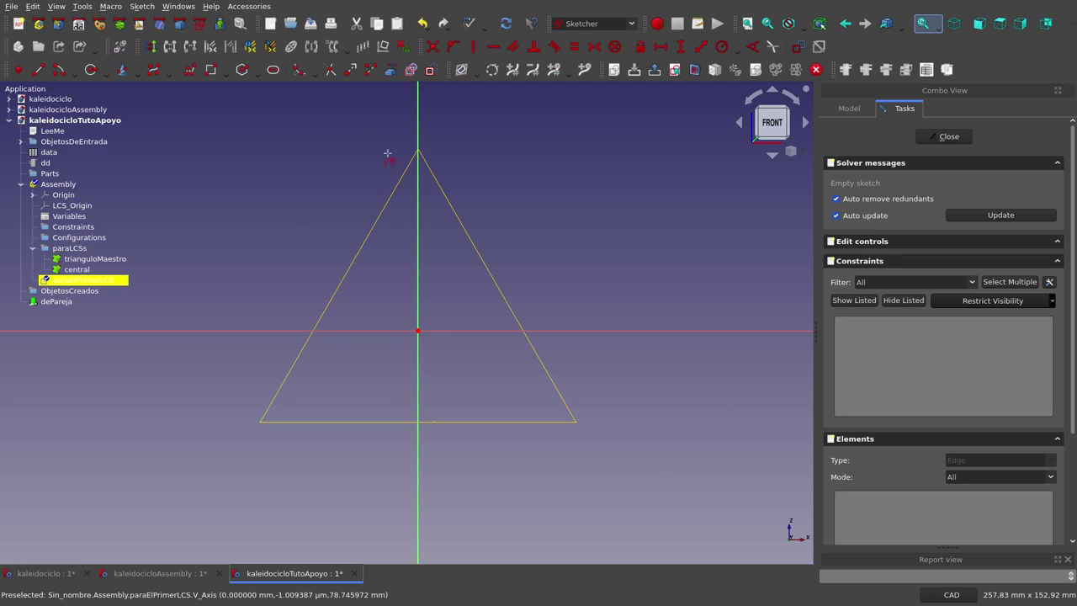
{"action": "left_click", "coordinate": [363, 243]}
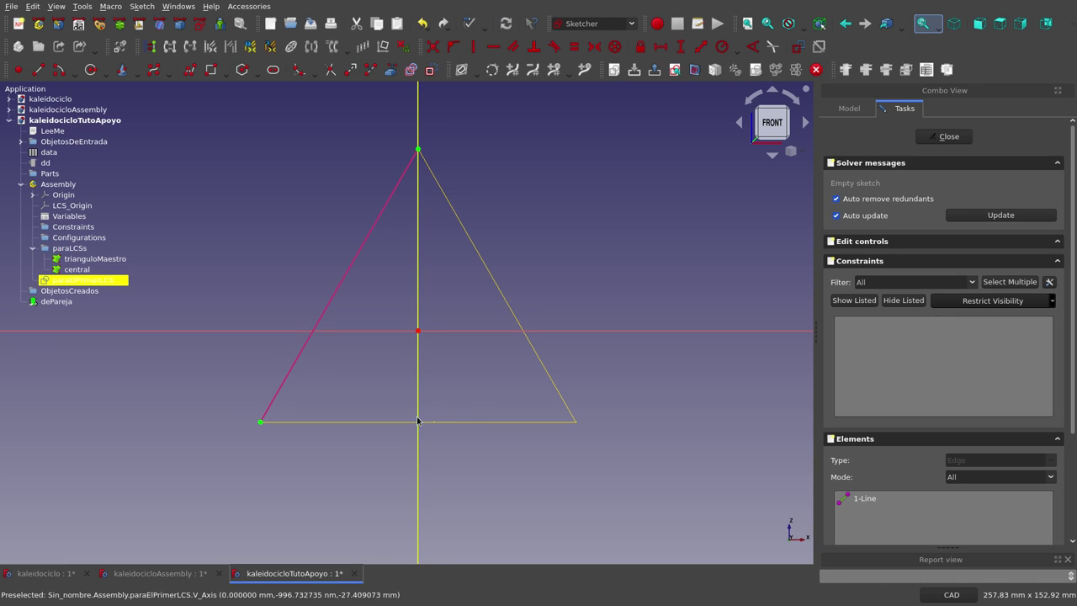
{"action": "left_click", "coordinate": [391, 72]}
{"action": "left_click", "coordinate": [418, 416]}
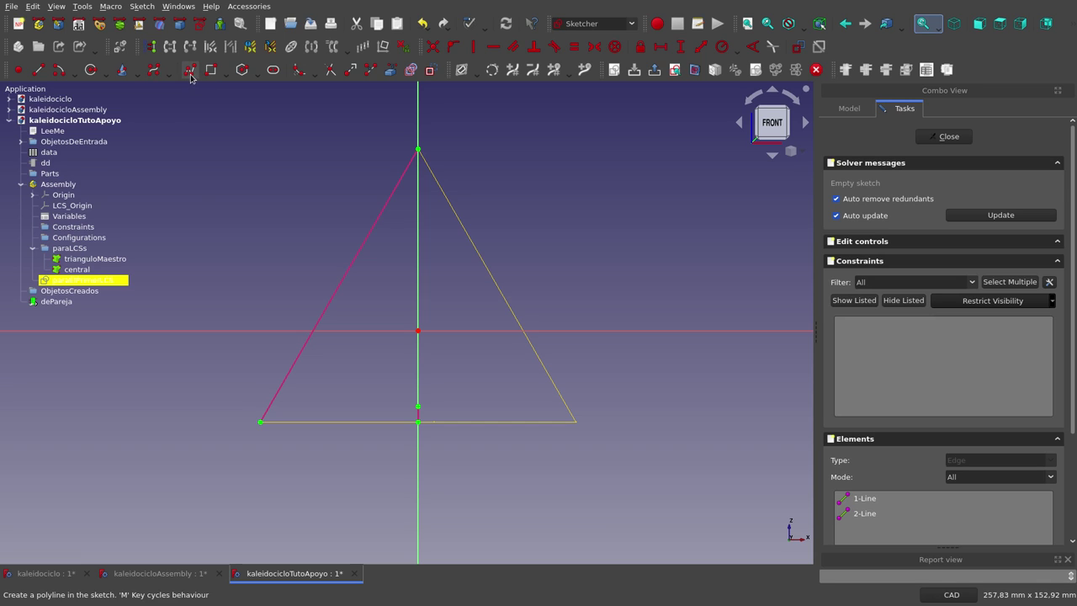
Draw a short vertical and a short horizontal line at the triangle's lower-left corner
{"action": "left_click", "coordinate": [190, 70]}
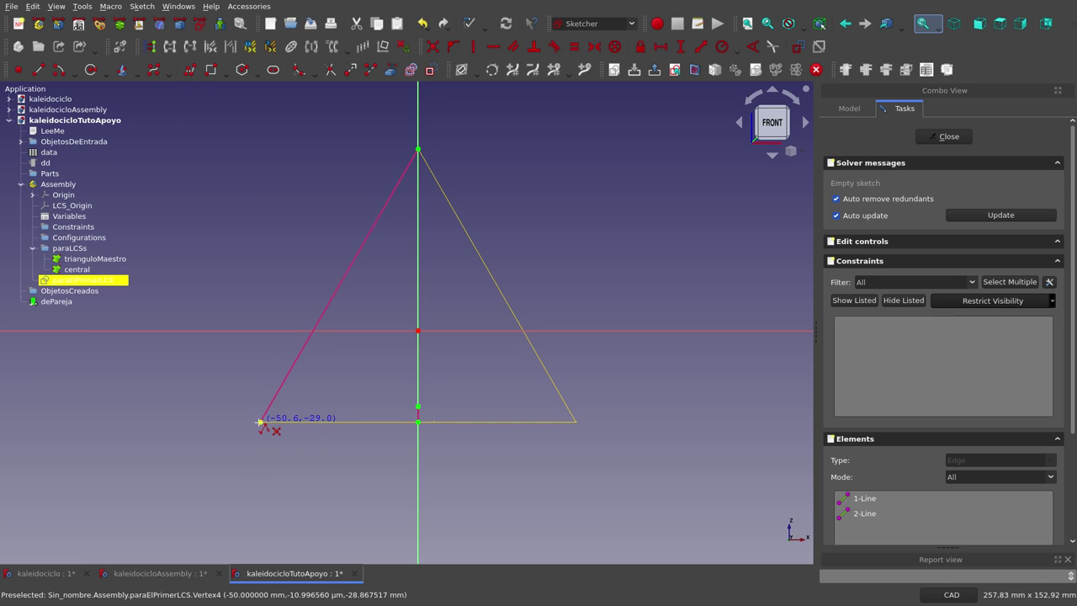
{"action": "left_click", "coordinate": [260, 420]}
{"action": "left_click", "coordinate": [260, 395]}
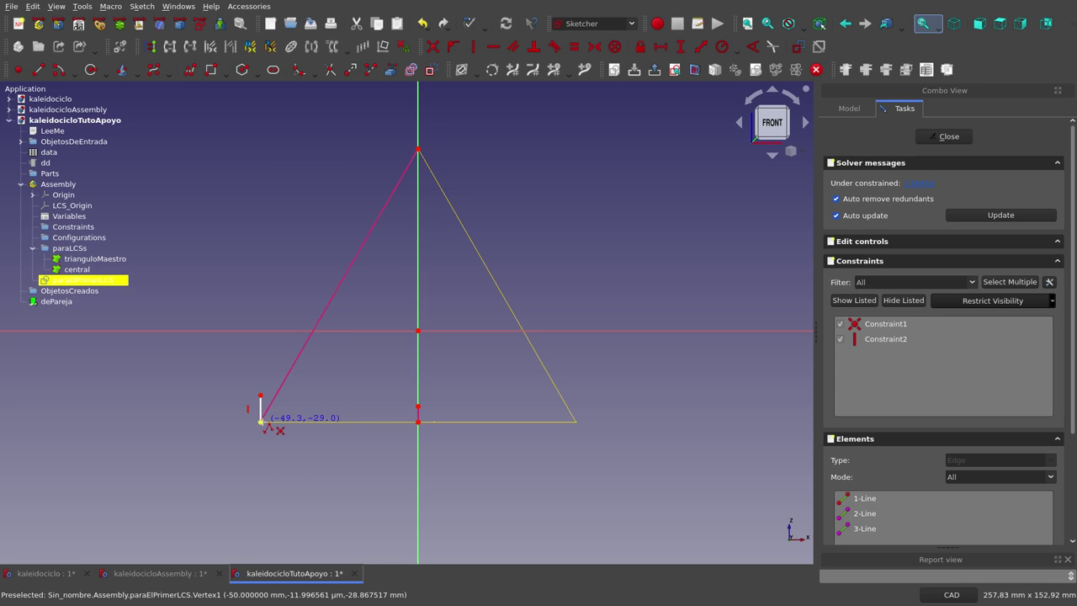
{"action": "left_click", "coordinate": [260, 421]}
{"action": "left_click", "coordinate": [280, 421]}
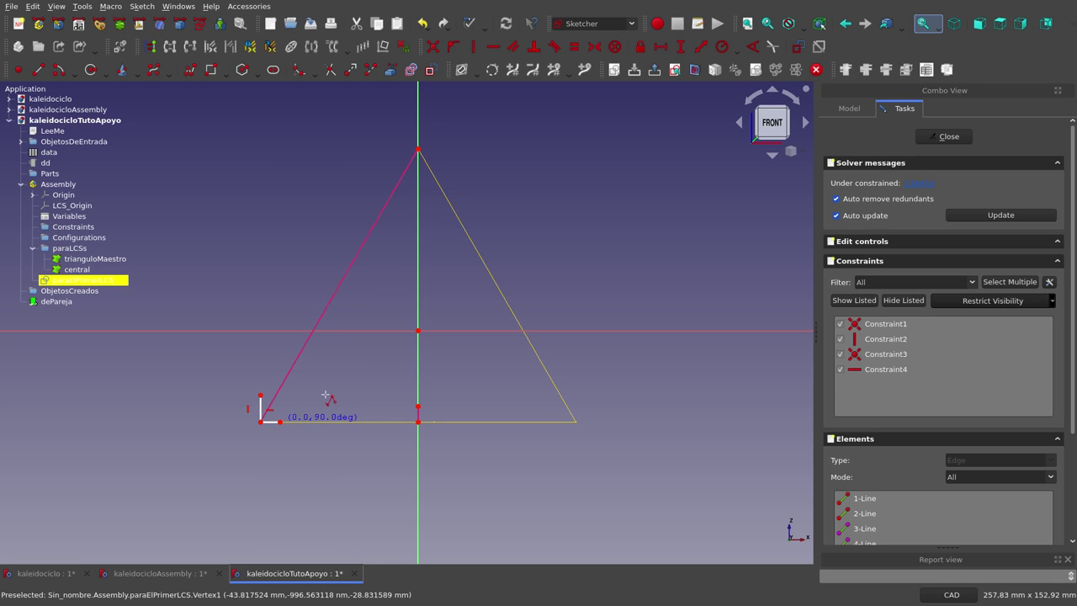
{"action": "right_click", "coordinate": [270, 423]}
Make both corner lines equal to each other and to the central marker, then close the sketch
{"action": "left_click", "coordinate": [260, 409]}
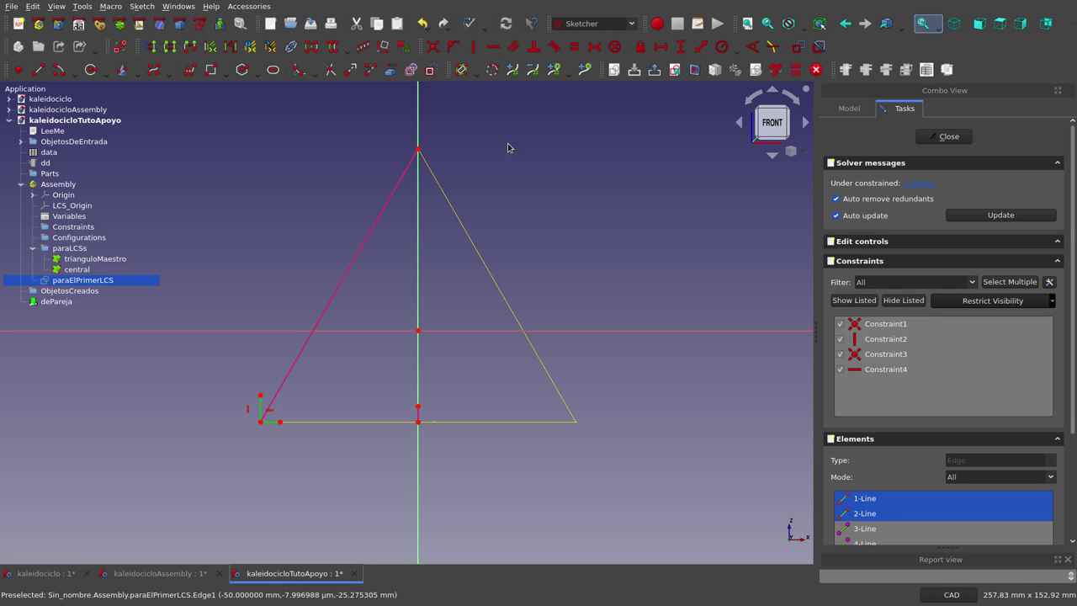
{"action": "left_click", "coordinate": [574, 46]}
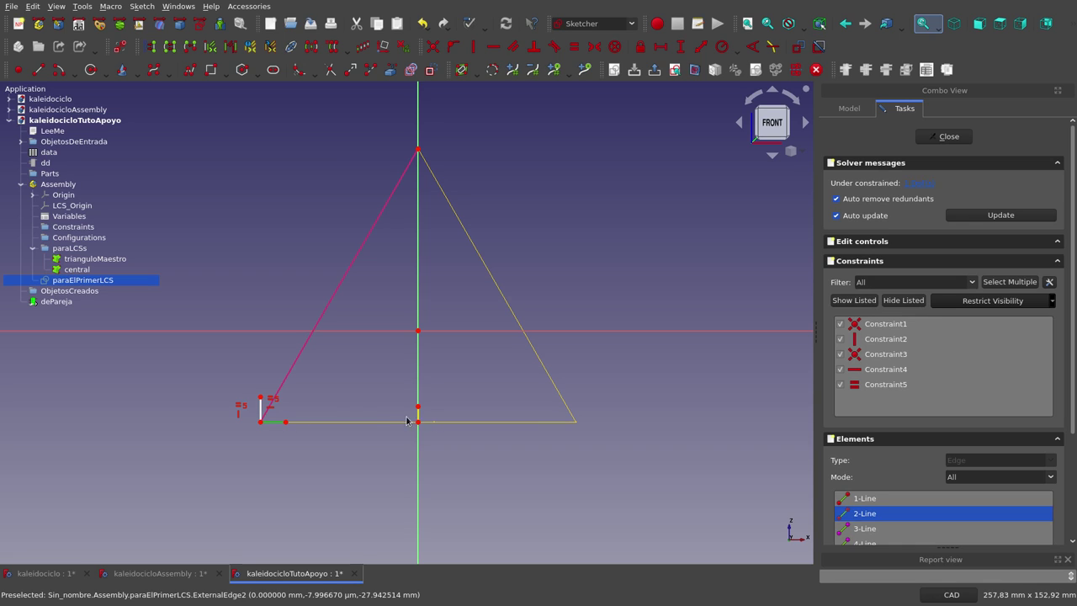
{"action": "left_click", "coordinate": [369, 412]}
{"action": "left_click", "coordinate": [262, 411]}
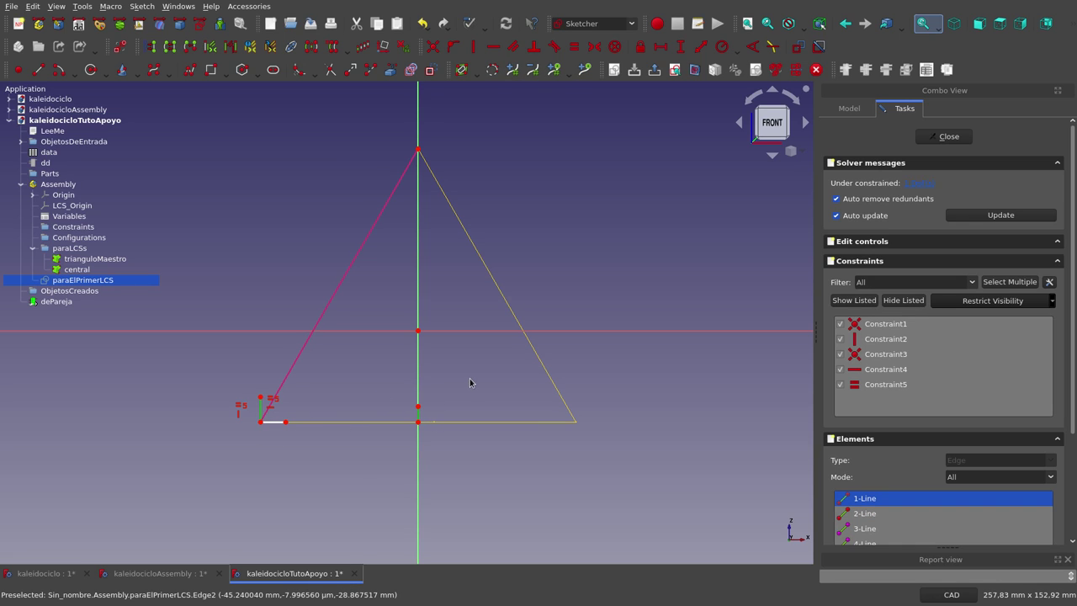
{"action": "left_click", "coordinate": [575, 48]}
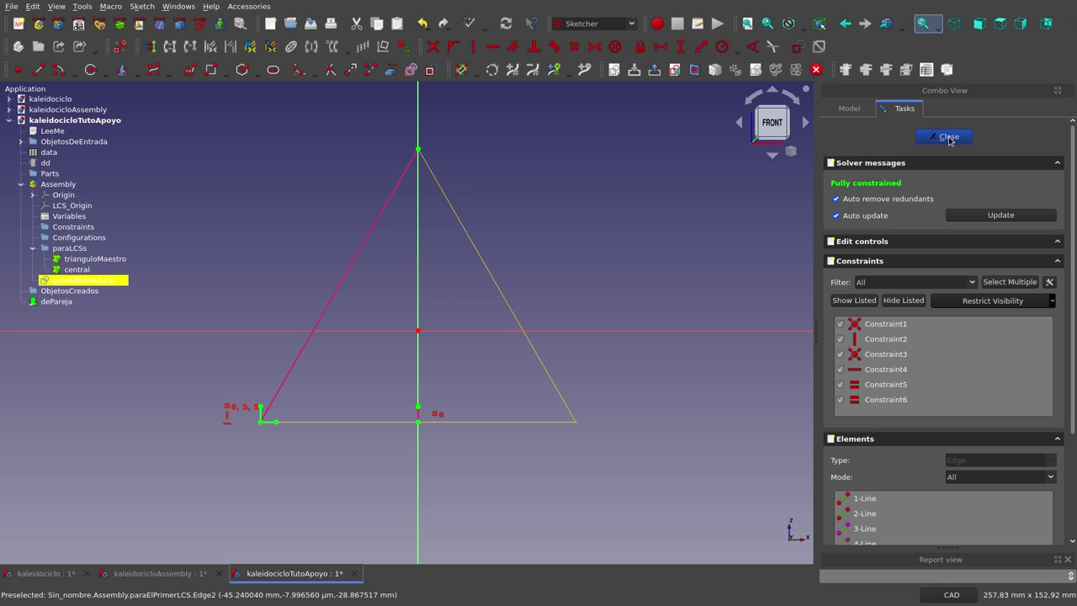
{"action": "left_click", "coordinate": [949, 138]}
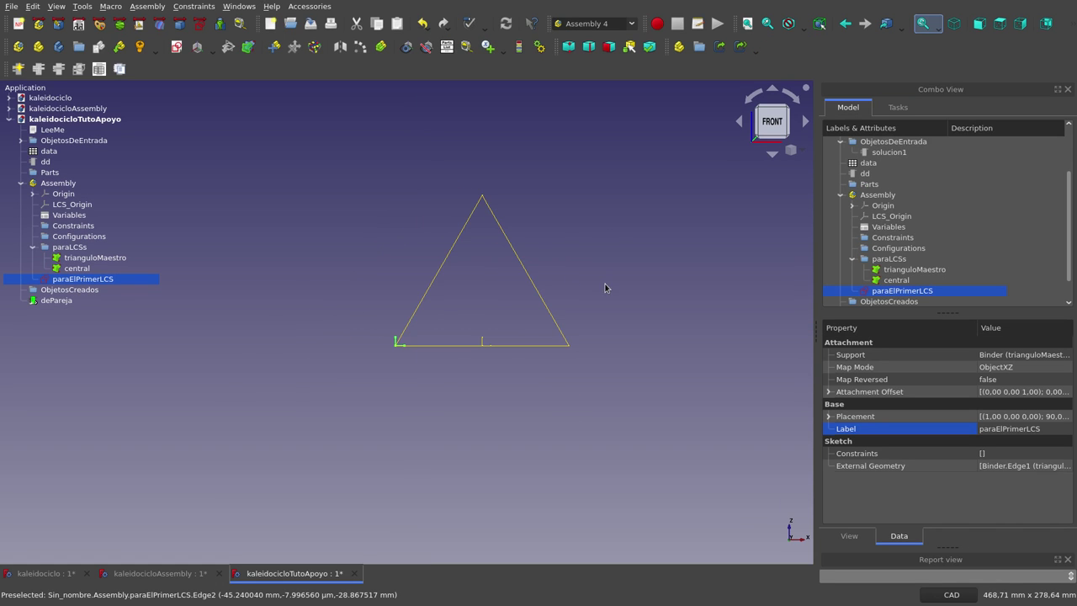
{"action": "scroll", "coordinate": [605, 288], "scroll_direction": "up", "scroll_amount": 2}
{"action": "scroll", "coordinate": [605, 288], "scroll_direction": "up", "scroll_amount": 1}
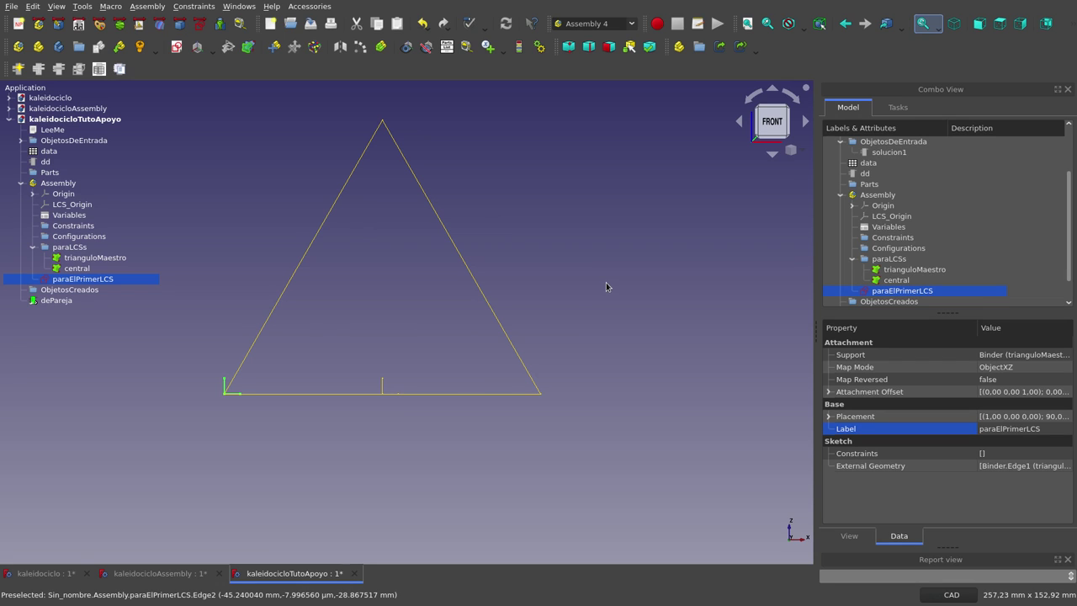
{"action": "scroll", "coordinate": [649, 266], "scroll_direction": "down", "scroll_amount": 1}
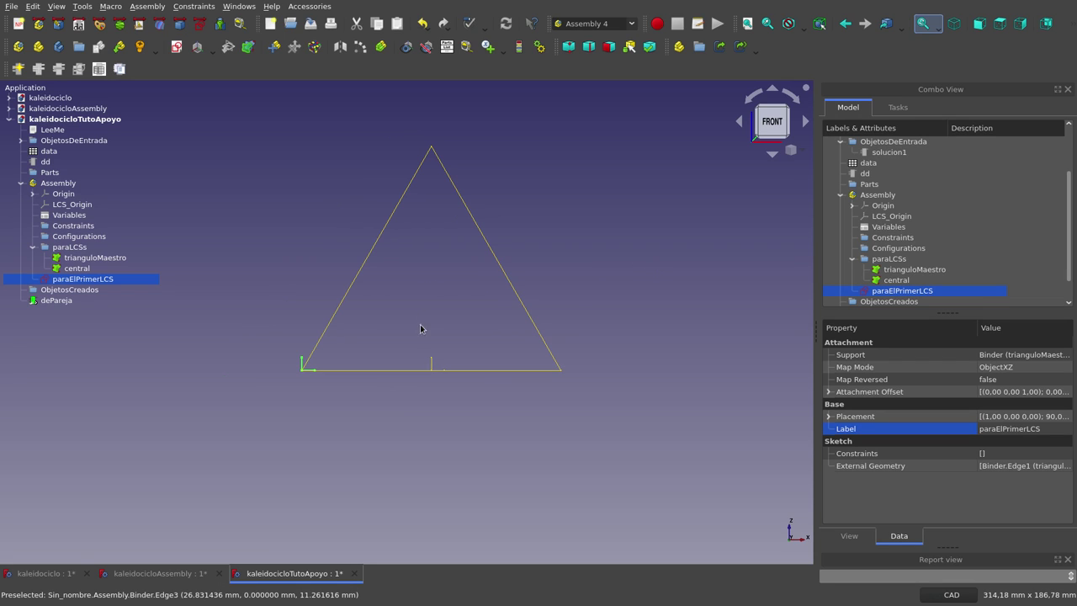